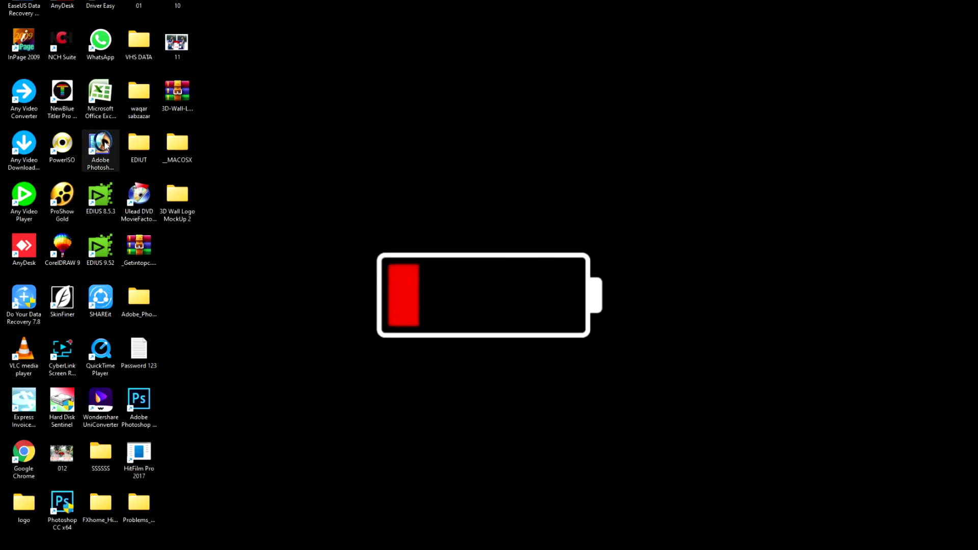
Step: Launch Photoshop 7.0 and dismiss the startup error message
double_click(106, 145)
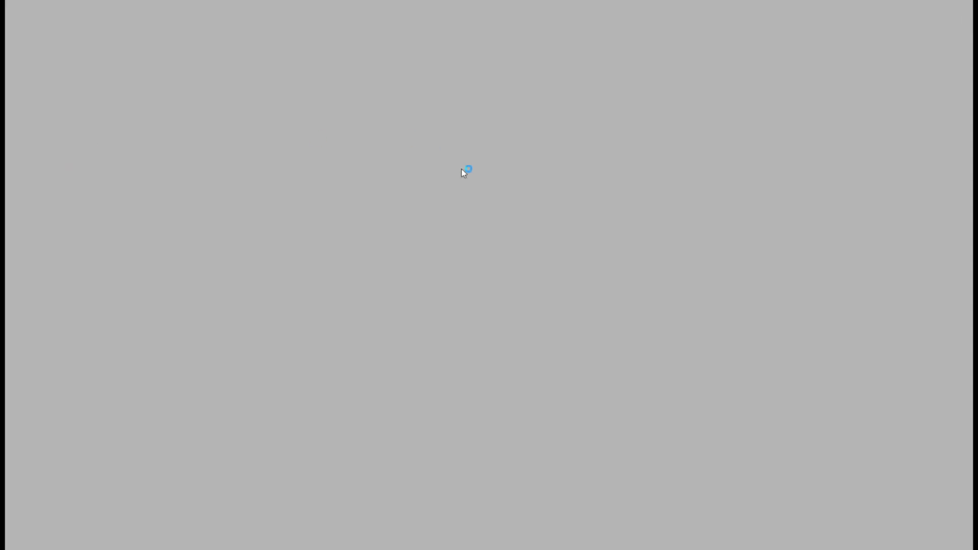
key(Return)
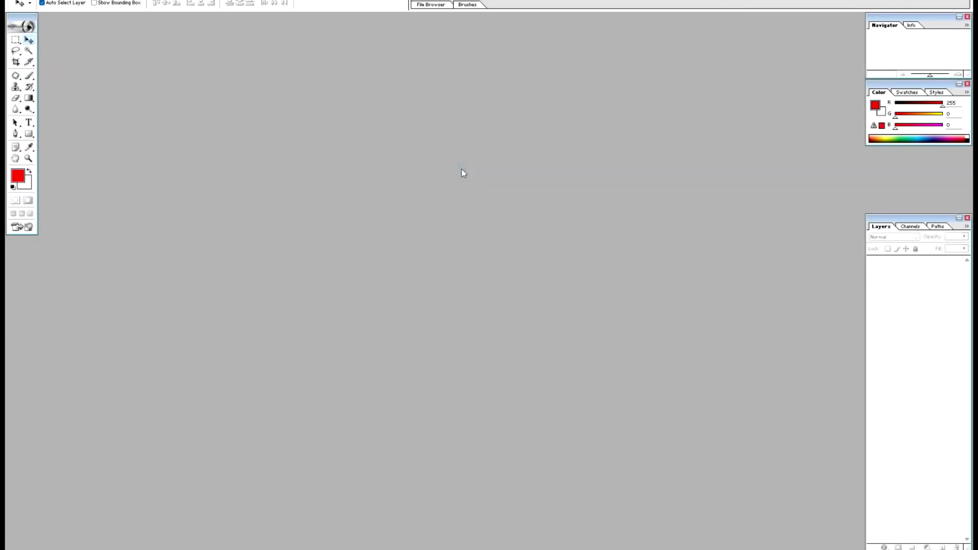
key(ctrl+o)
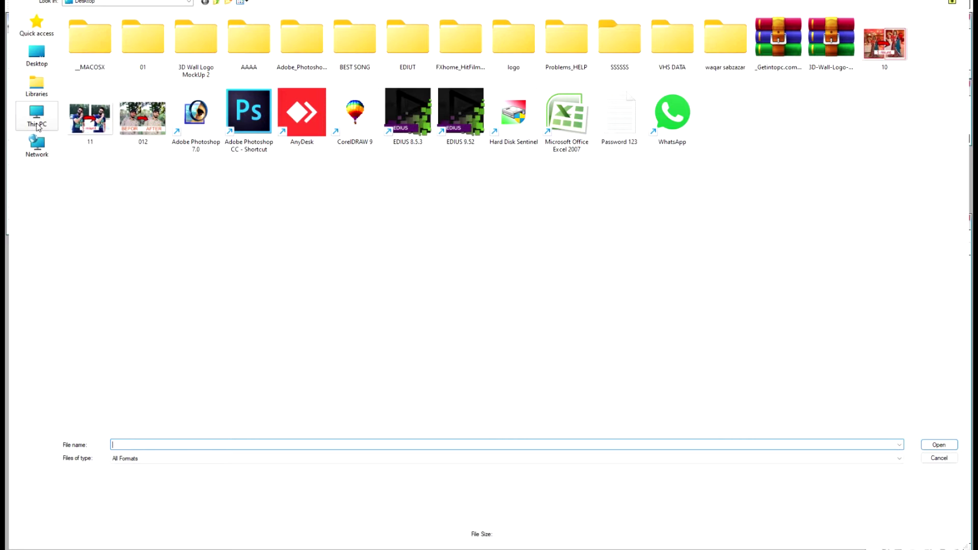
Step: Open the photo IMG_7262 from the 100CANON folder on New Volume (G:)
click(37, 116)
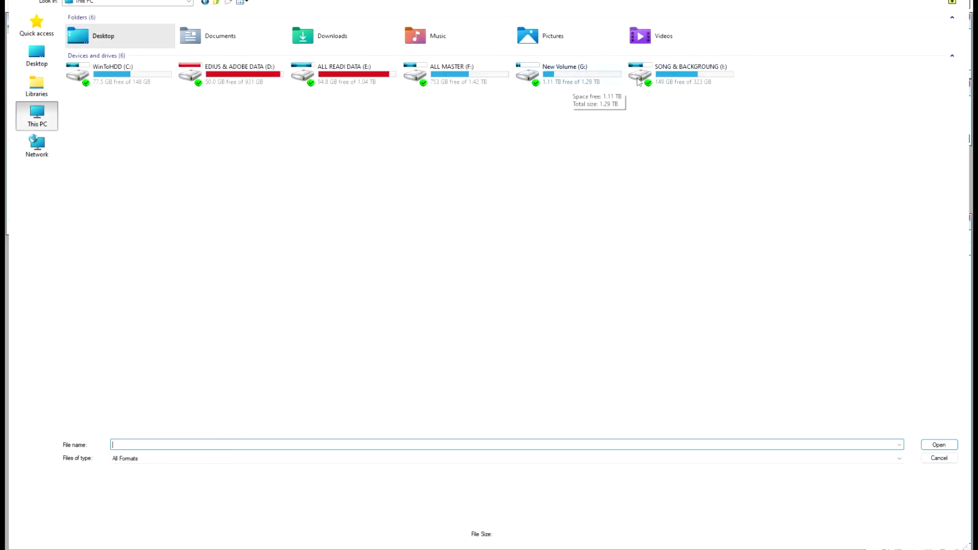
double_click(586, 77)
double_click(139, 30)
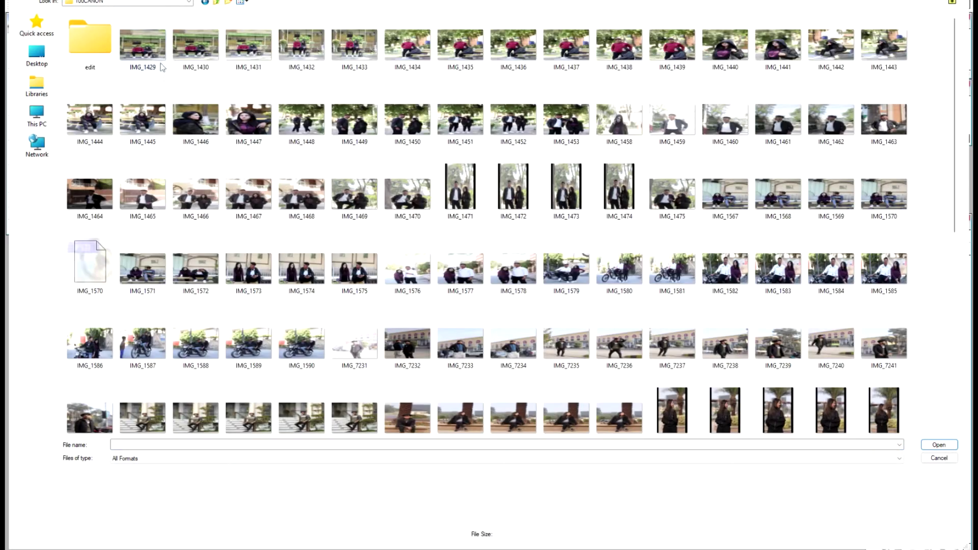
scroll(234, 280, down, 3)
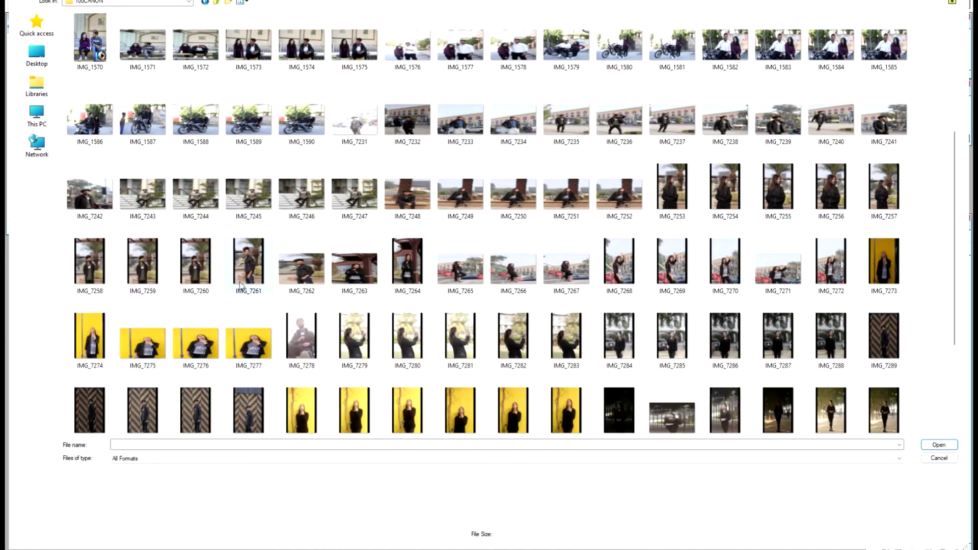
scroll(239, 283, down, 1)
scroll(240, 282, down, 1)
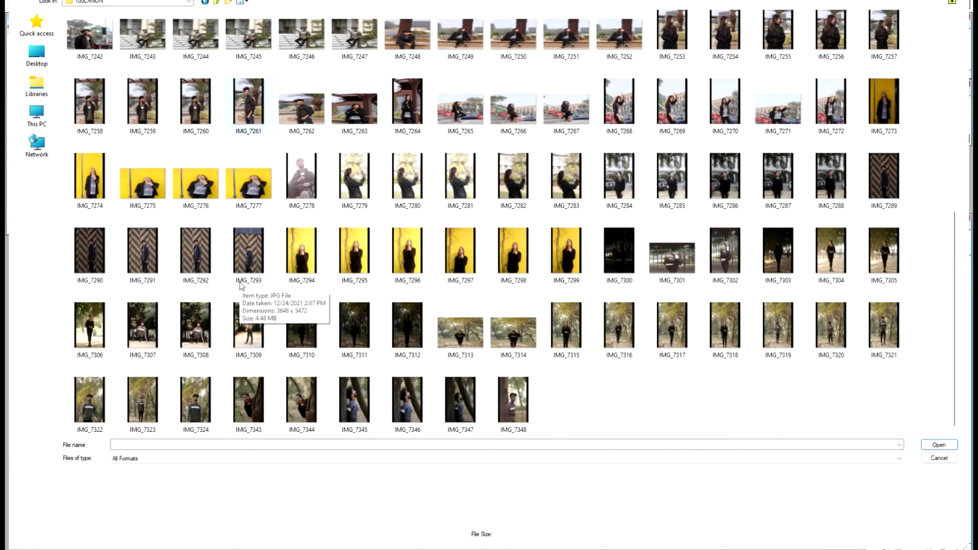
scroll(318, 304, up, 2)
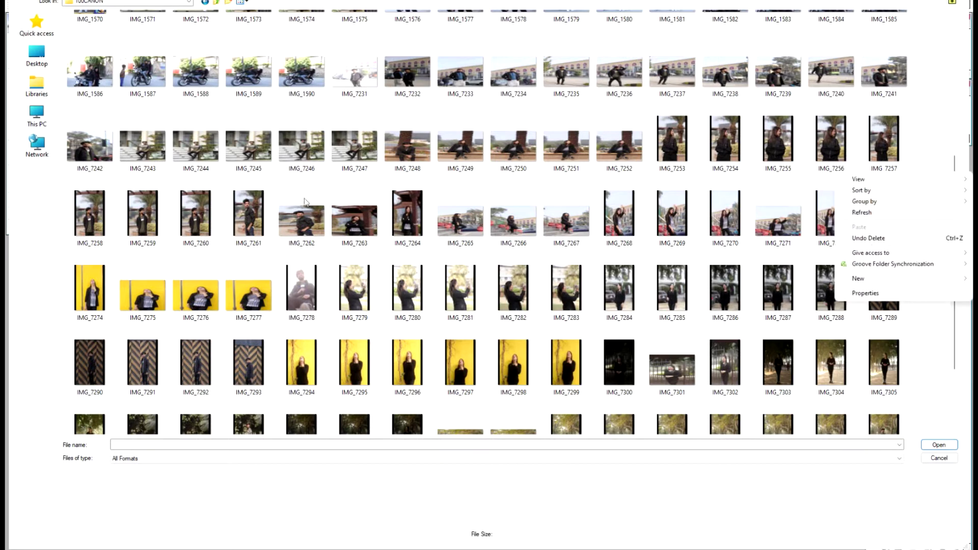
click(299, 222)
key(Return)
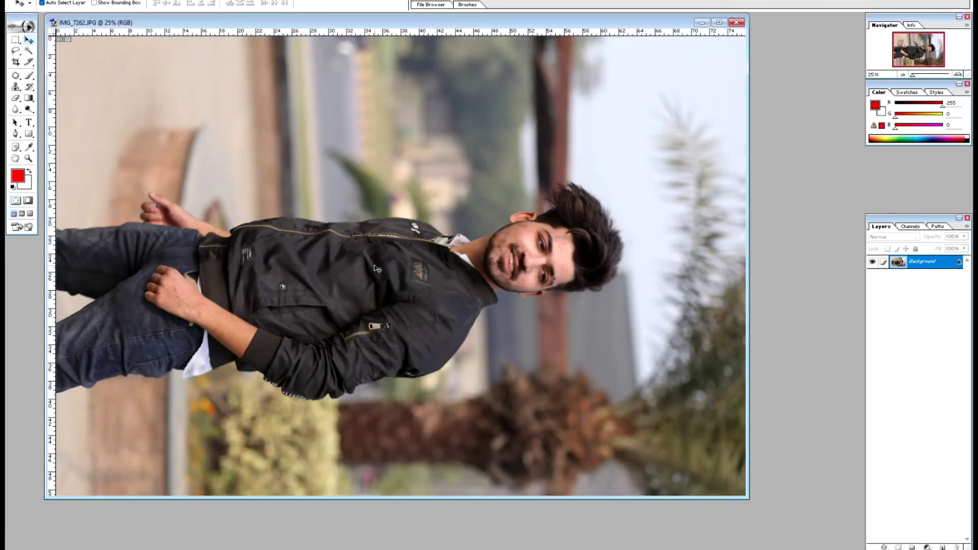
Step: Rotate the canvas 90° clockwise, show it full screen and zoom onto the face
key(alt+i)
key(e)
key(Down)
key(Return)
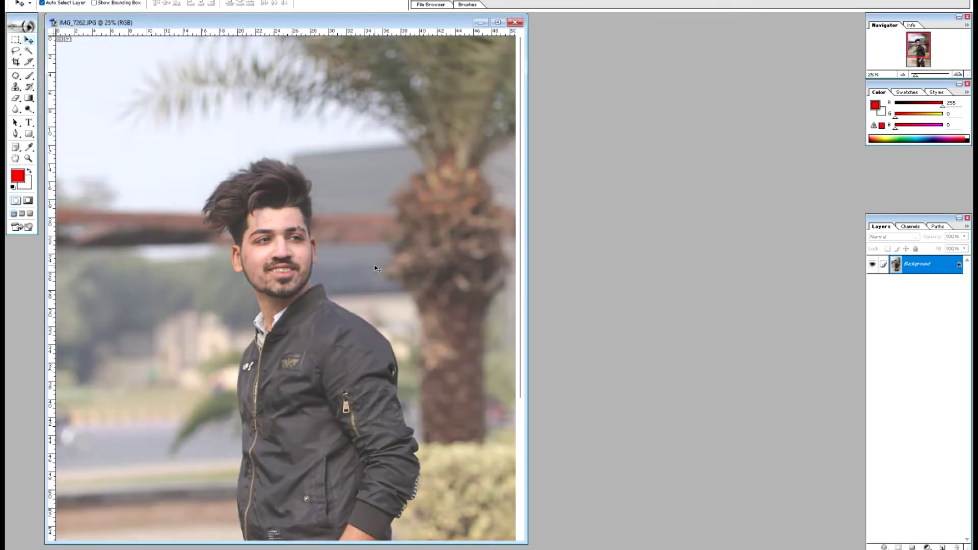
key(f)
key(f)
key(z)
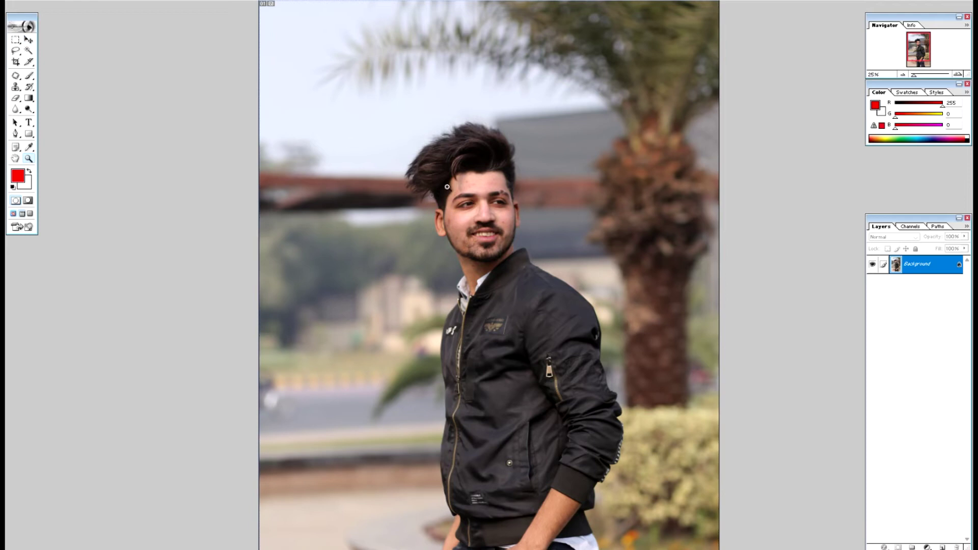
click(448, 187)
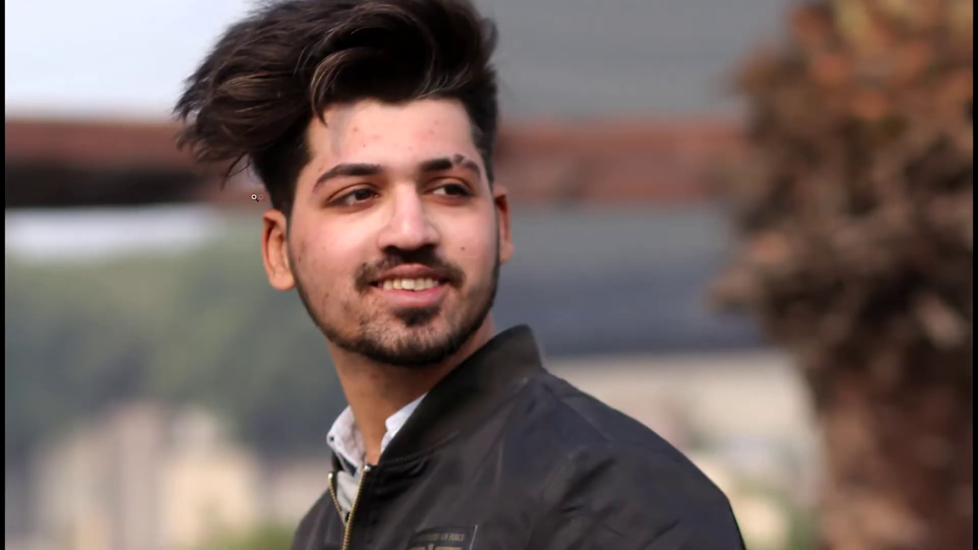
Step: Patch away the acne spots on the forehead with clean skin
drag(498, 345, 467, 352)
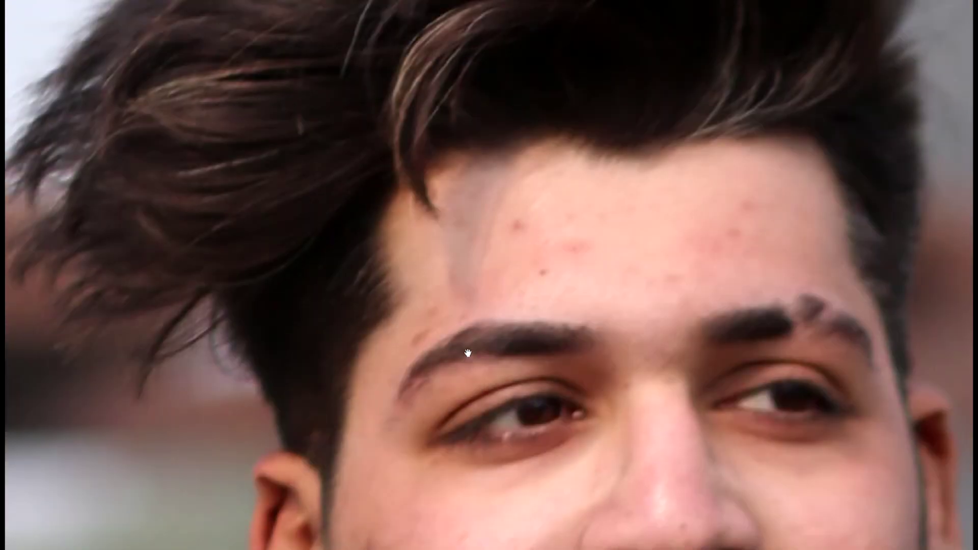
key(ctrl+d)
drag(580, 267, 565, 270)
key(ctrl+d)
drag(515, 239, 541, 263)
key(ctrl+d)
drag(614, 278, 632, 240)
key(ctrl+d)
mouse_move(696, 224)
mouse_down()
mouse_move(714, 250)
mouse_move(697, 226)
mouse_up()
key(ctrl+d)
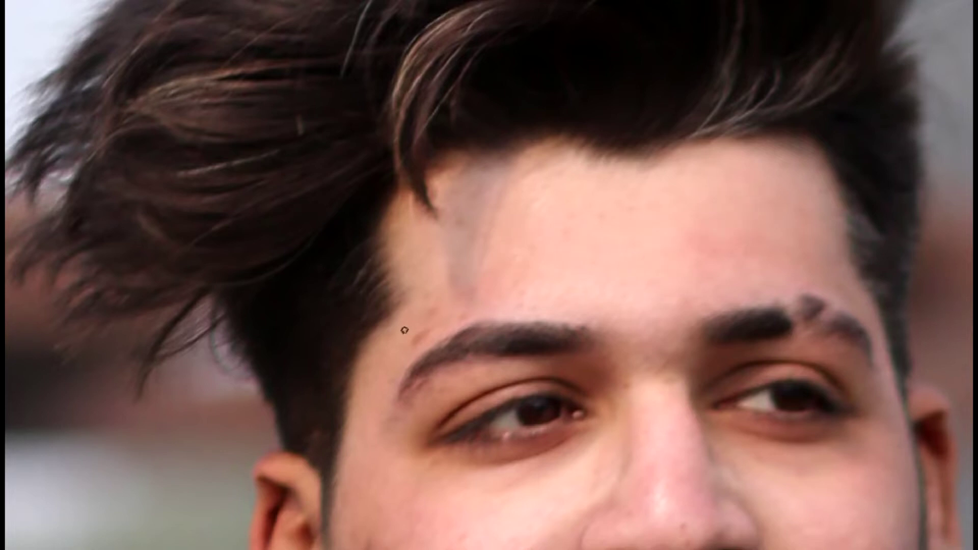
Step: Patch the spots on and around the start of the left eyebrow
drag(445, 326, 403, 328)
key(ctrl+d)
mouse_move(540, 275)
mouse_down()
mouse_move(555, 303)
mouse_move(548, 250)
mouse_move(506, 295)
mouse_up()
key(ctrl+d)
key(ctrl+d)
drag(412, 354, 410, 304)
key(ctrl+d)
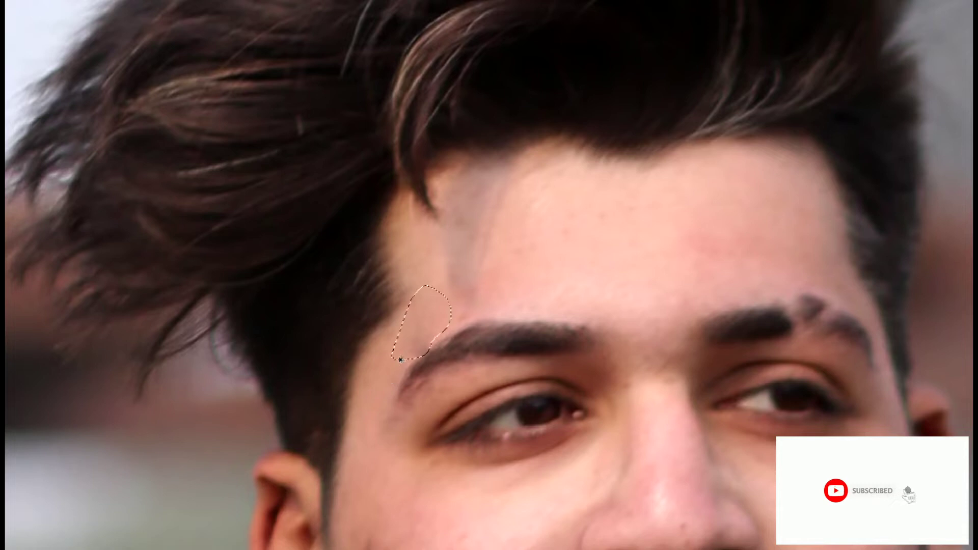
drag(393, 358, 410, 357)
key(ctrl+d)
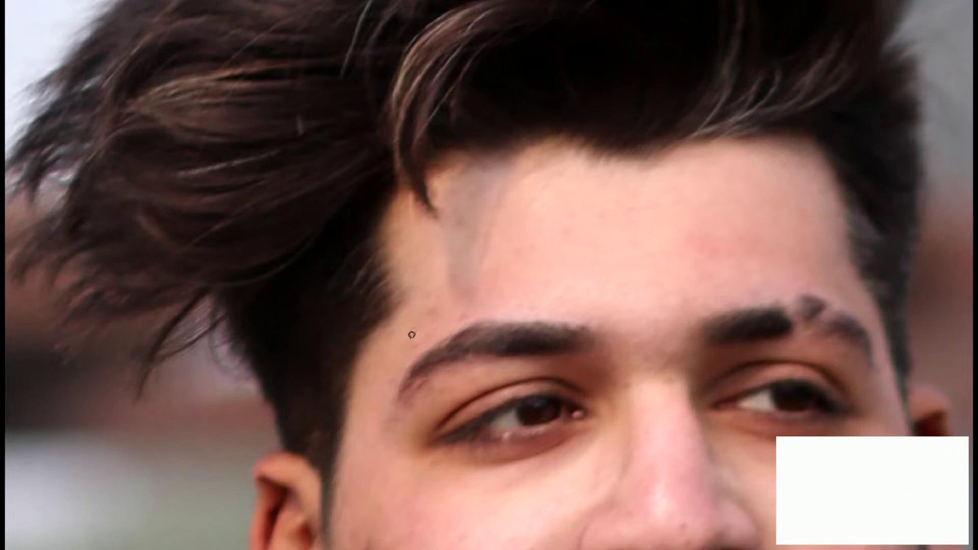
Step: Cover the mole on the cheek with clean skin
drag(426, 347, 409, 353)
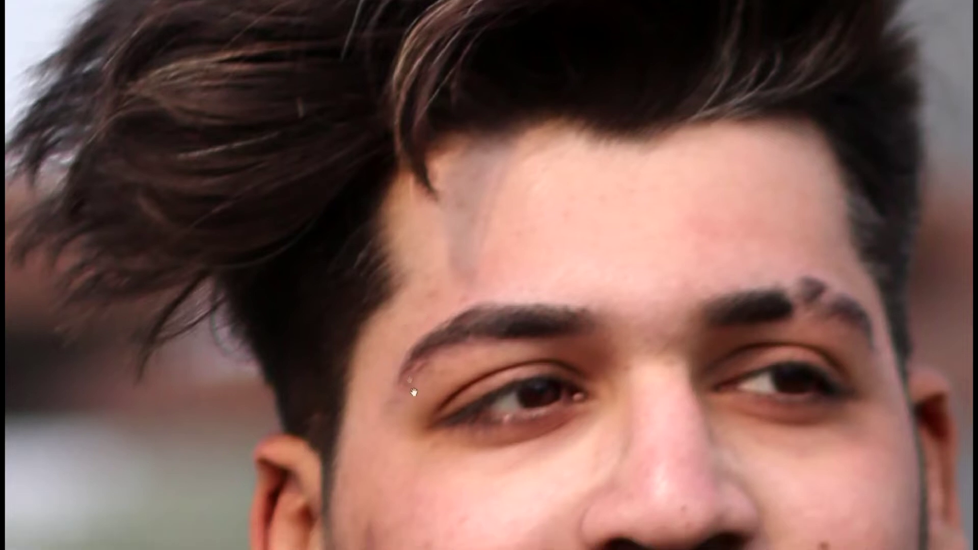
drag(388, 389, 494, 356)
drag(788, 345, 779, 381)
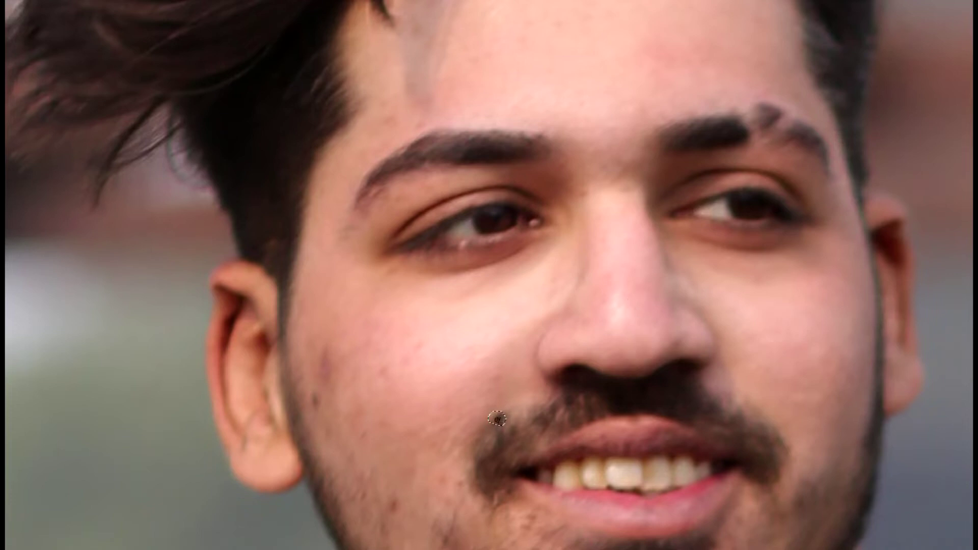
Step: Heal the dark cheek blemish and patch the remaining spot near the lower cheek
mouse_move(354, 400)
mouse_down()
mouse_move(428, 373)
mouse_move(385, 330)
mouse_up()
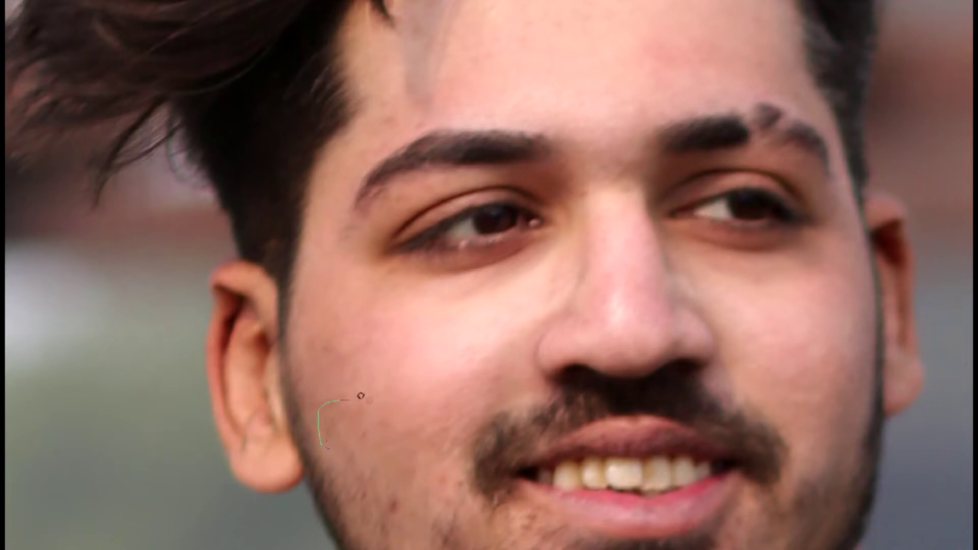
drag(412, 466, 401, 359)
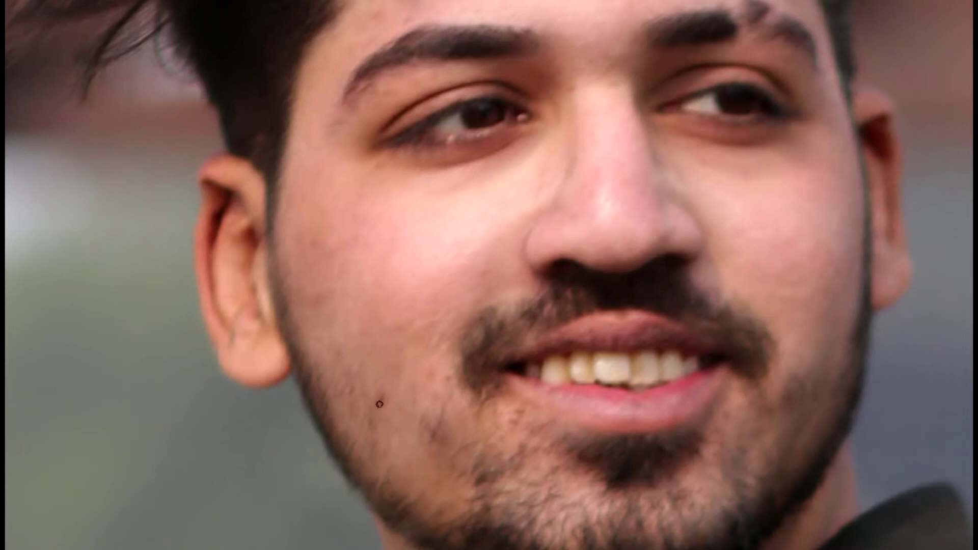
drag(389, 407, 377, 408)
mouse_move(324, 223)
mouse_down()
mouse_move(306, 308)
mouse_move(384, 285)
mouse_up()
key(ctrl+d)
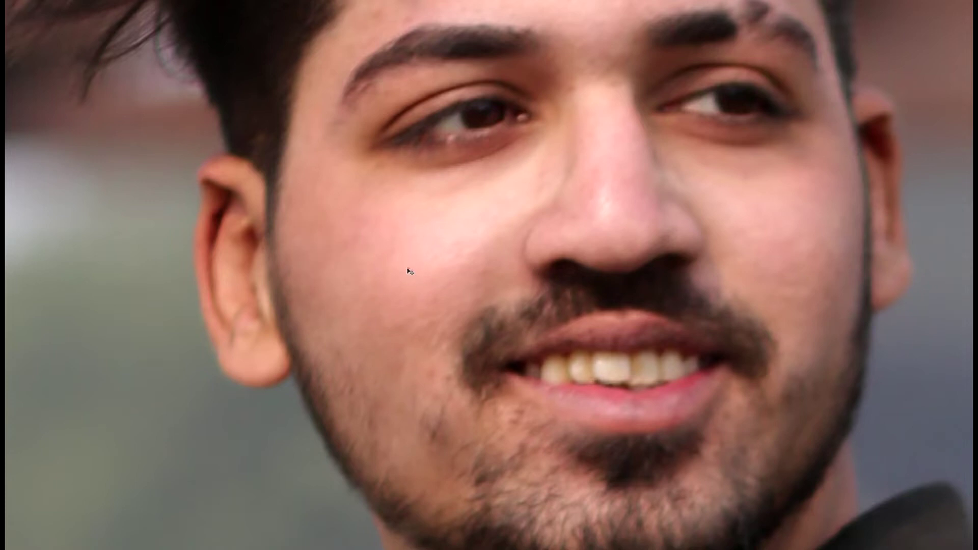
key(ctrl+0)
key(ctrl+plus)
key(ctrl+plus)
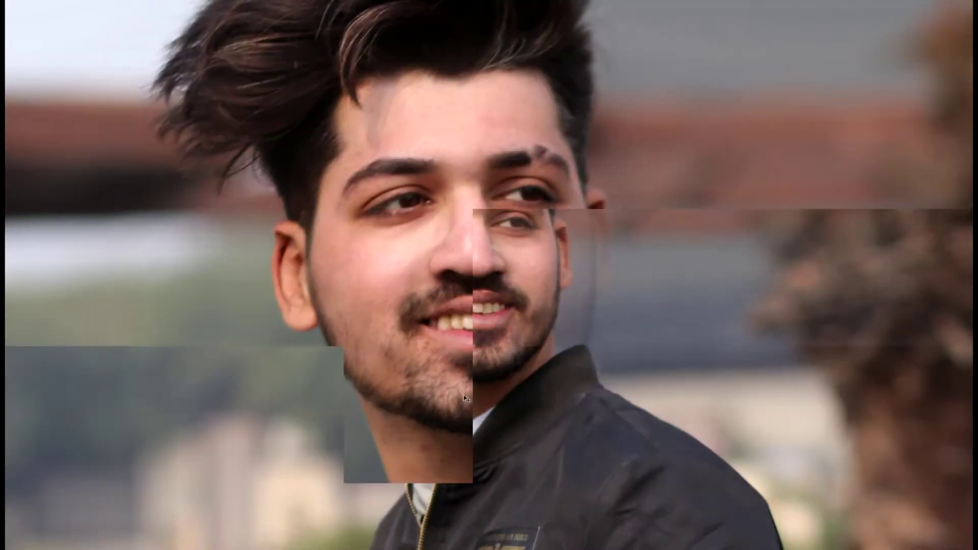
Step: Select the face skin, adding the left cheek and both ears and excluding the right eye and brow
drag(403, 233, 444, 292)
click(415, 179)
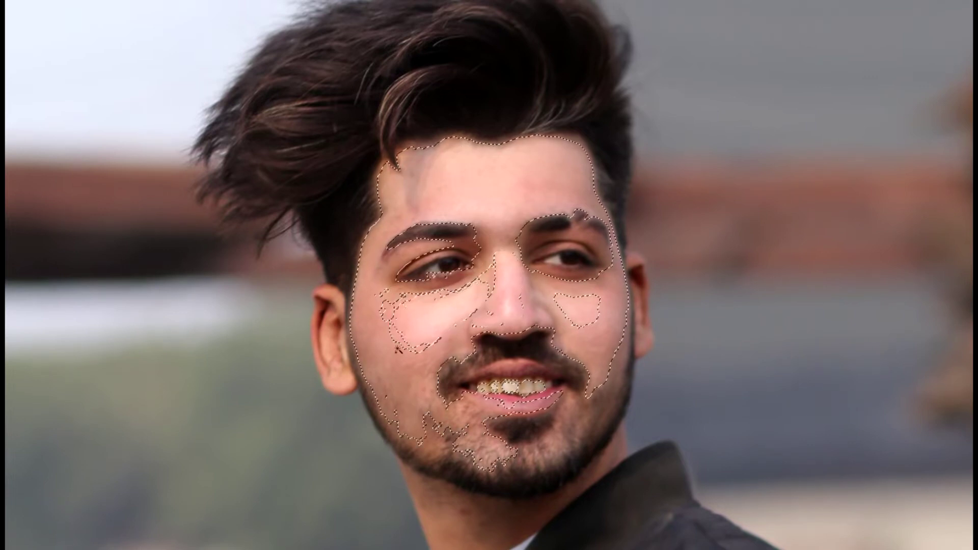
drag(399, 349, 329, 345)
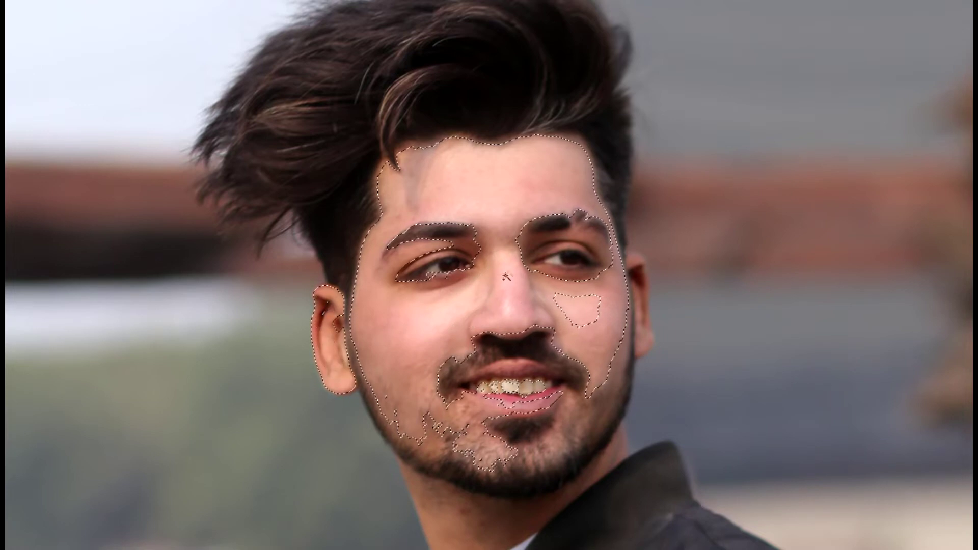
drag(523, 252, 583, 257)
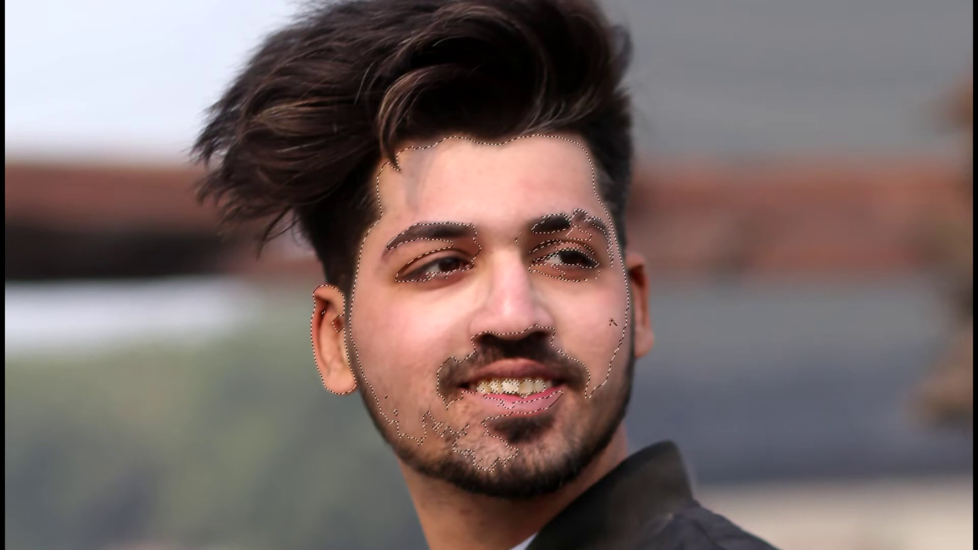
drag(640, 305, 948, 219)
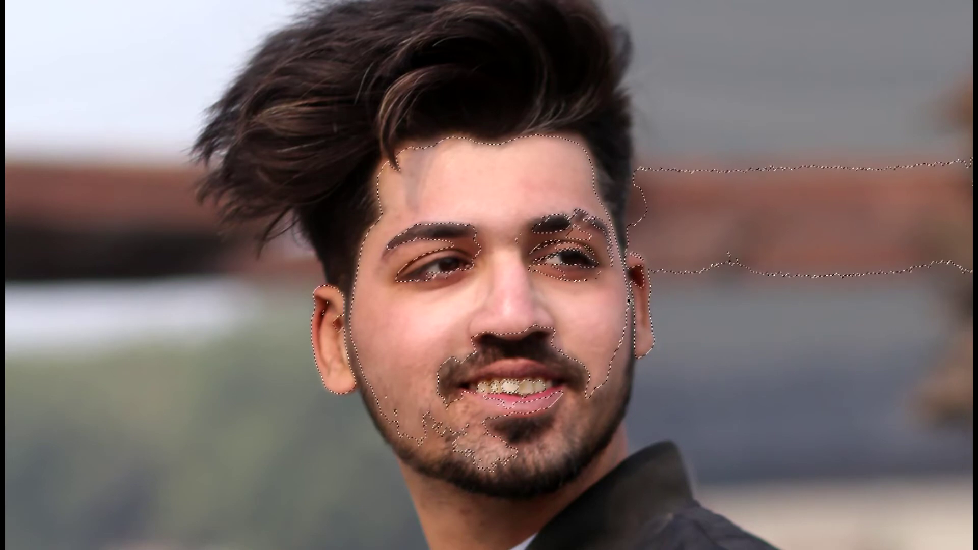
drag(628, 301, 579, 156)
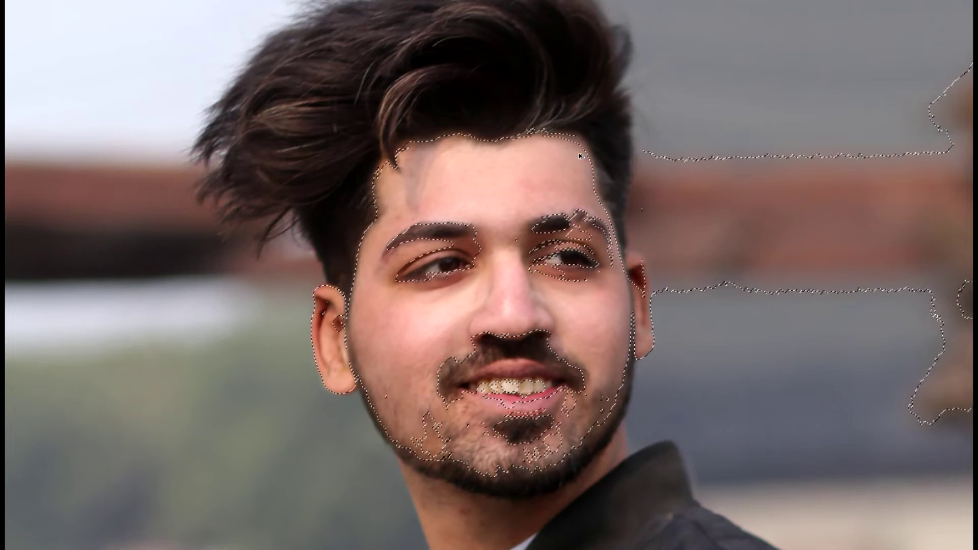
key(ctrl+z)
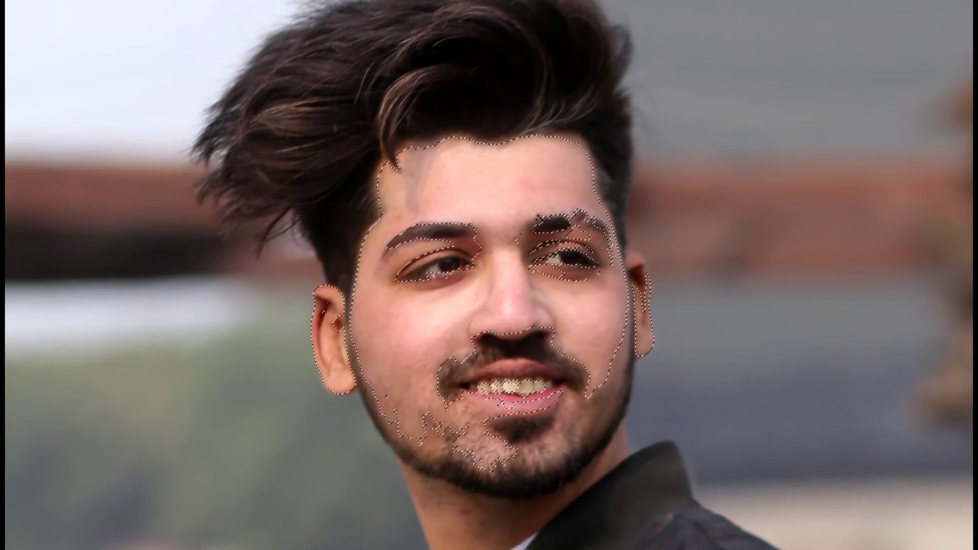
Step: Extend the skin selection over the forehead edge, the face's right side and the neck to the collar
click(576, 214)
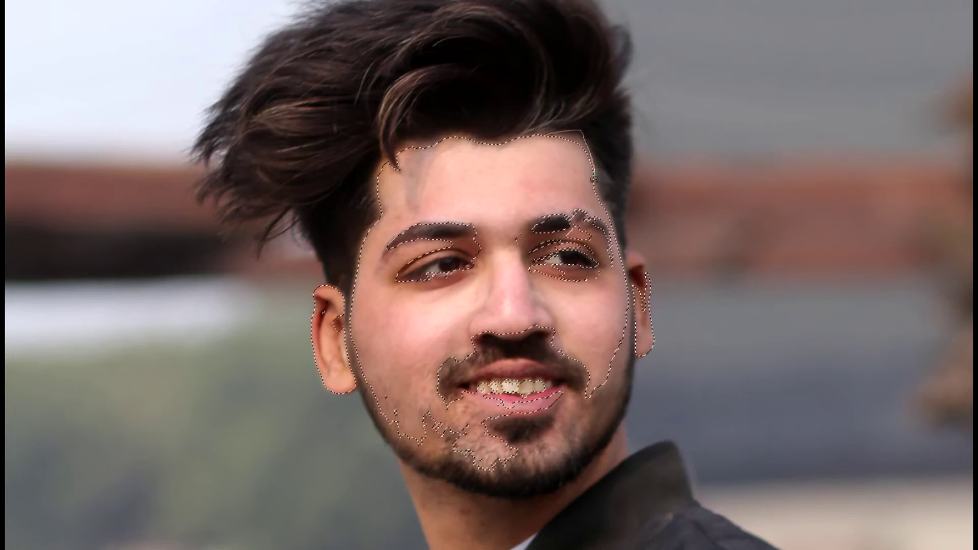
drag(593, 179, 628, 262)
scroll(445, 376, down, 3)
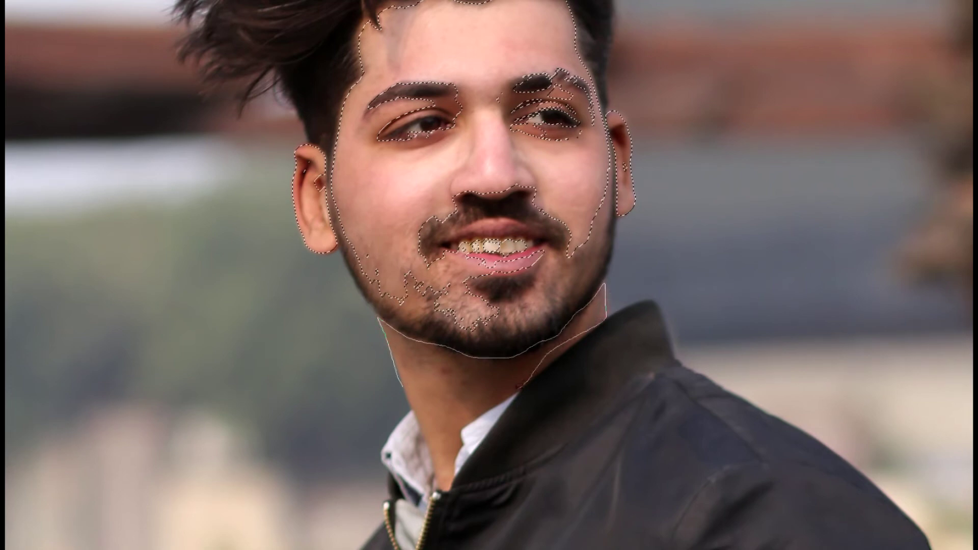
click(431, 449)
drag(458, 431, 547, 359)
click(547, 359)
drag(542, 351, 603, 319)
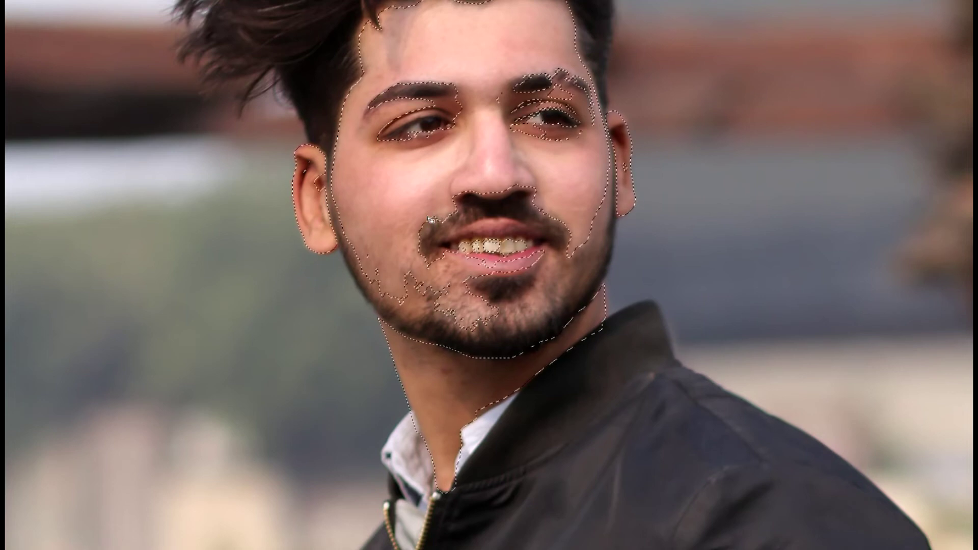
key(shift+F6)
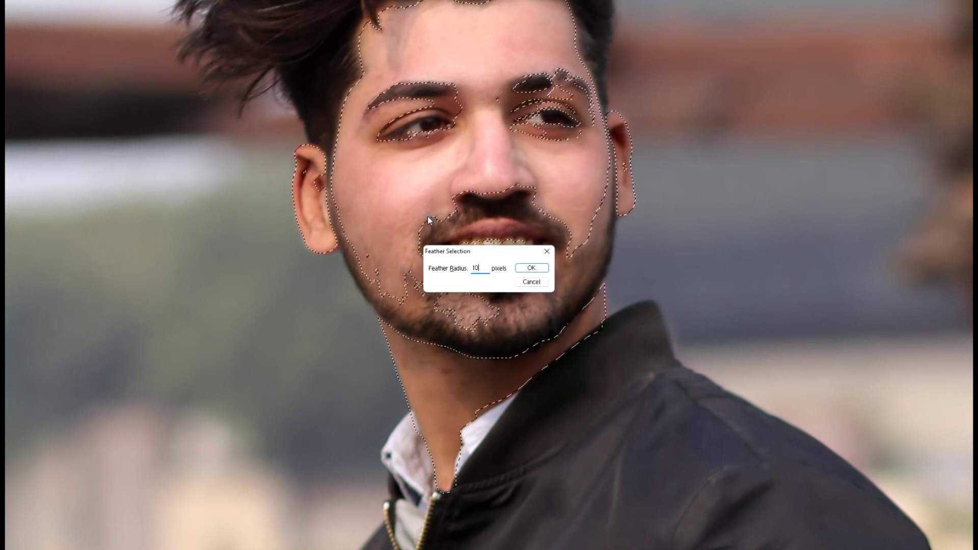
Step: Feather the skin selection 10 pixels and brighten its midtones with a raised Curves point
key(Return)
key(ctrl+m)
drag(799, 343, 799, 337)
key(Return)
key(ctrl+d)
key(ctrl+0)
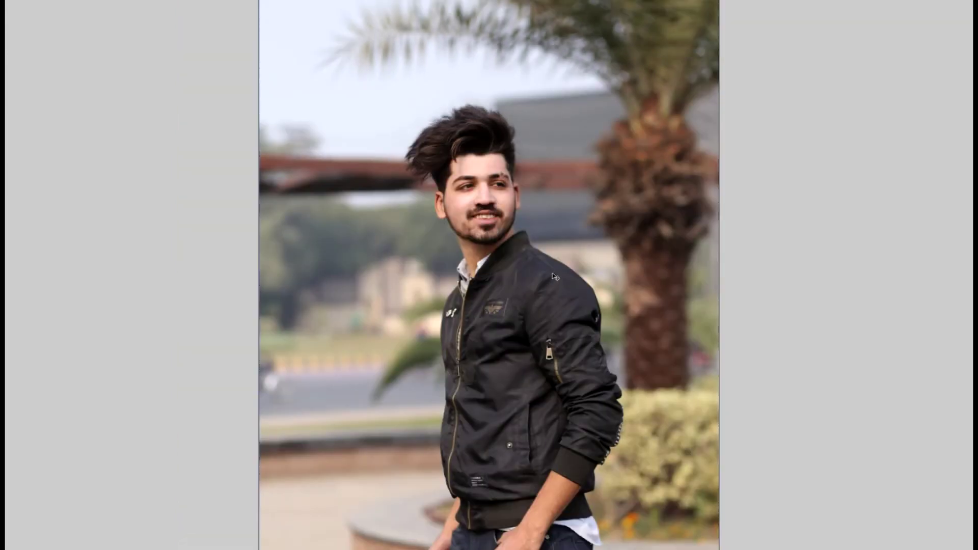
key(ctrl+plus)
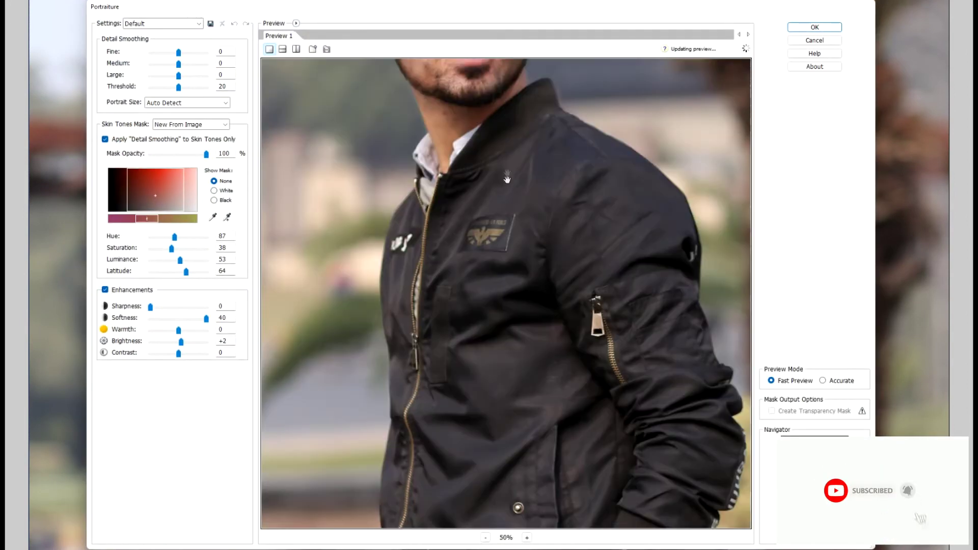
Step: In Portraiture, set mask saturation to 100, sample forehead and cheek skin, and apply the smoothing
drag(507, 176, 497, 311)
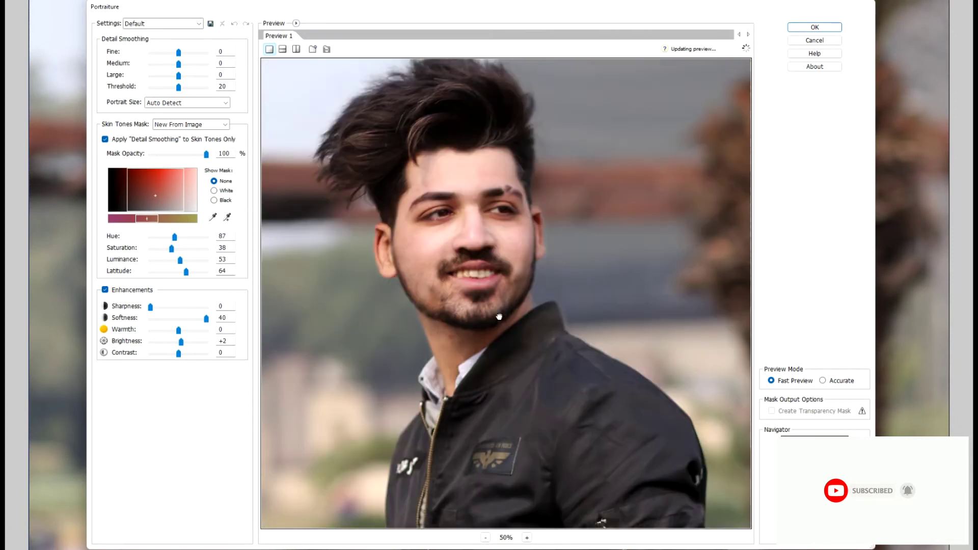
ctrl+click(500, 317)
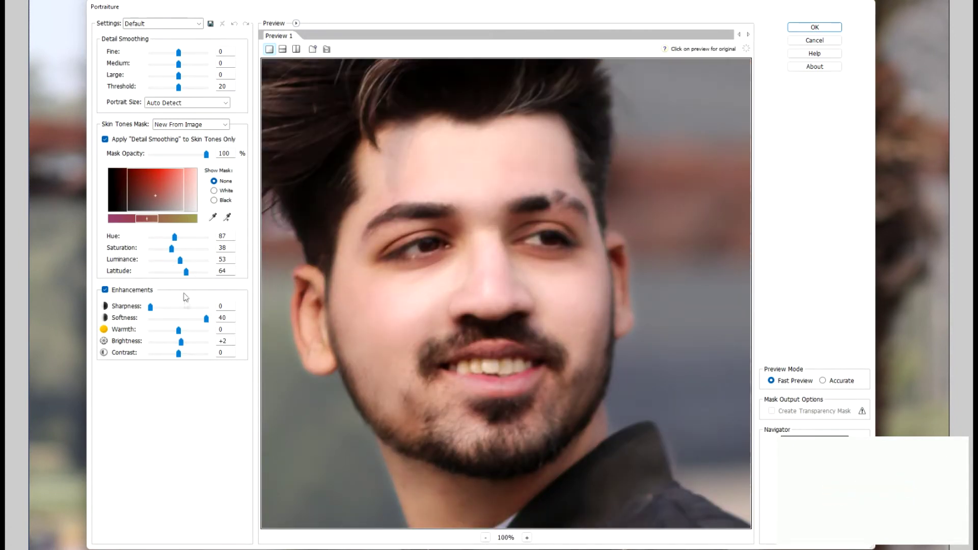
drag(171, 249, 255, 252)
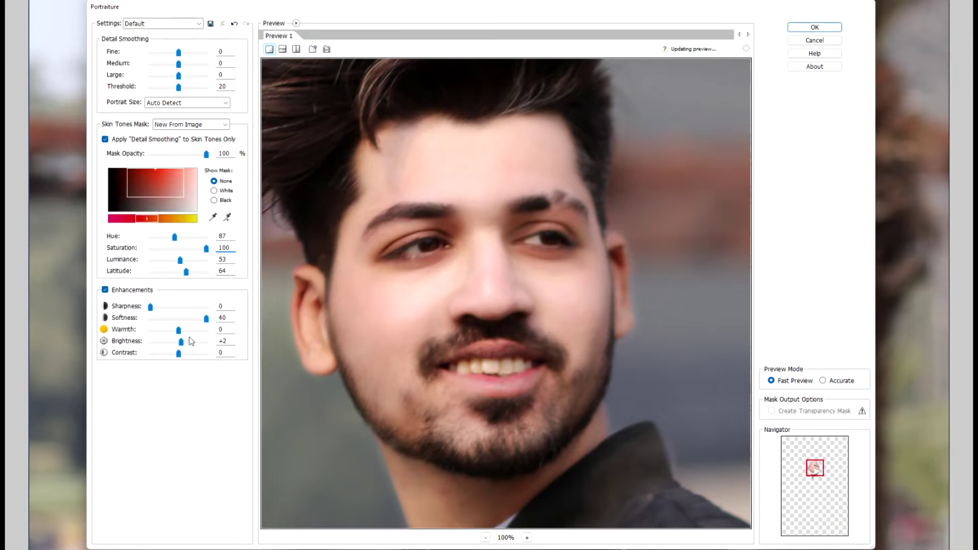
click(228, 217)
click(364, 194)
click(492, 199)
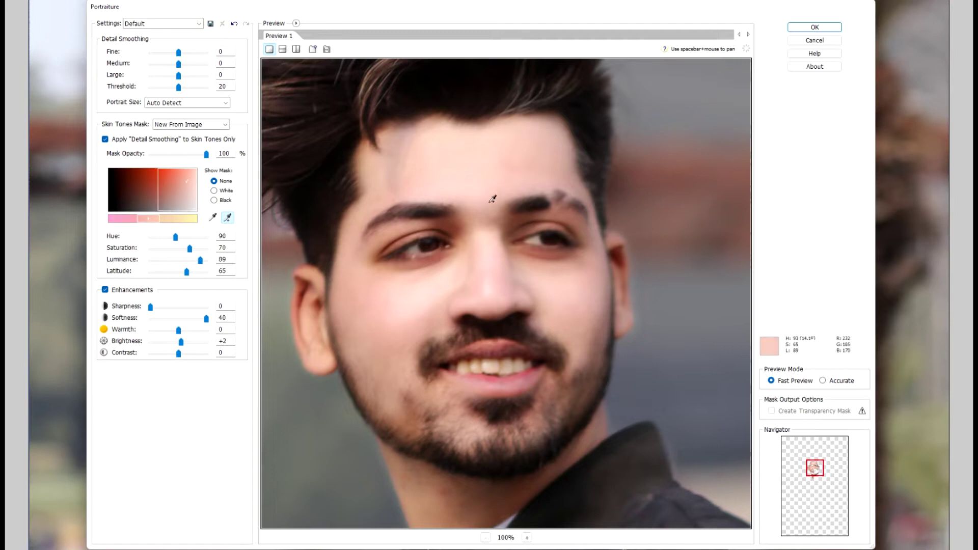
click(376, 343)
click(394, 367)
click(407, 344)
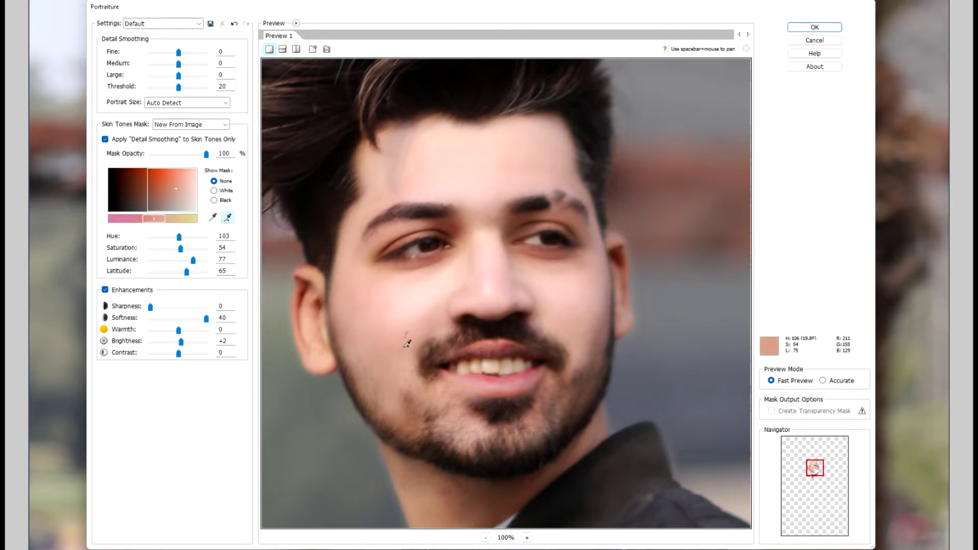
key(Return)
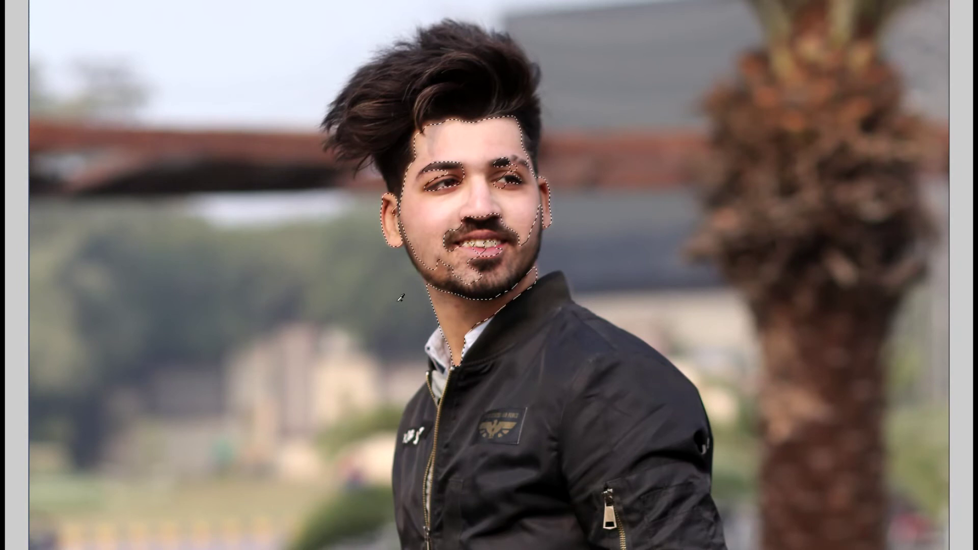
Step: Select and feather the beard and jaw, then lift its curve midpoint from 128 to 146
drag(428, 263, 426, 267)
key(shift+F6)
key(Return)
key(ctrl+m)
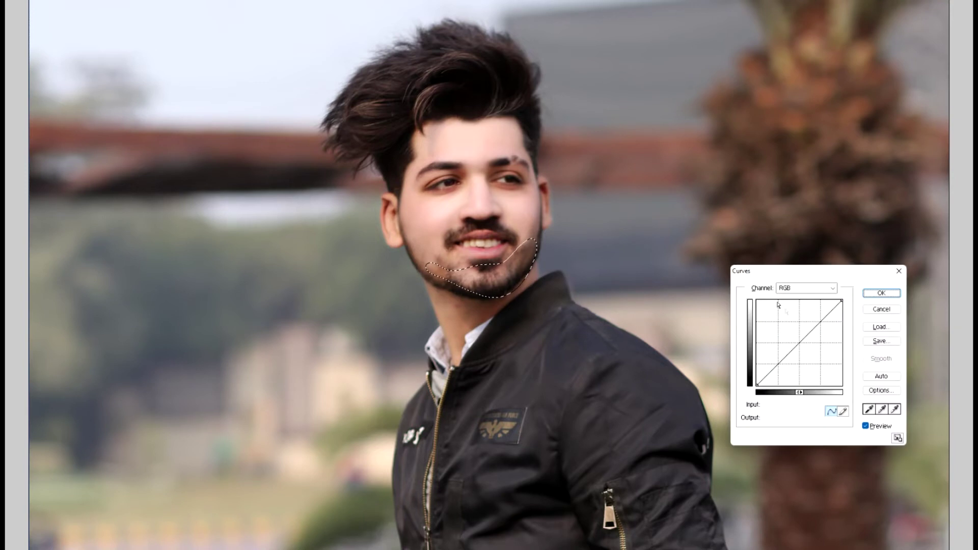
drag(798, 330, 799, 338)
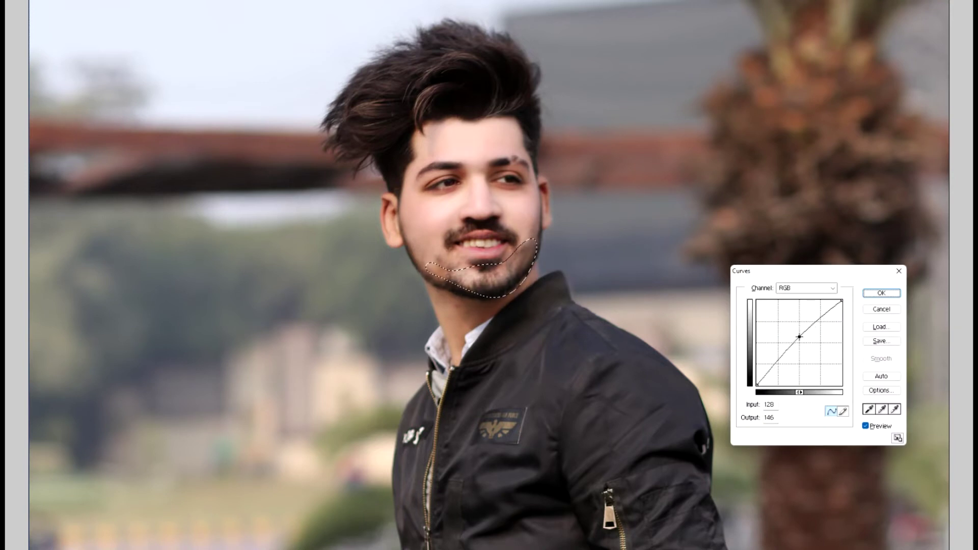
key(Return)
key(ctrl+d)
Step: Apply a Selective Color adjustment to the photo and zoom out
key(ctrl+alt+s)
key(Return)
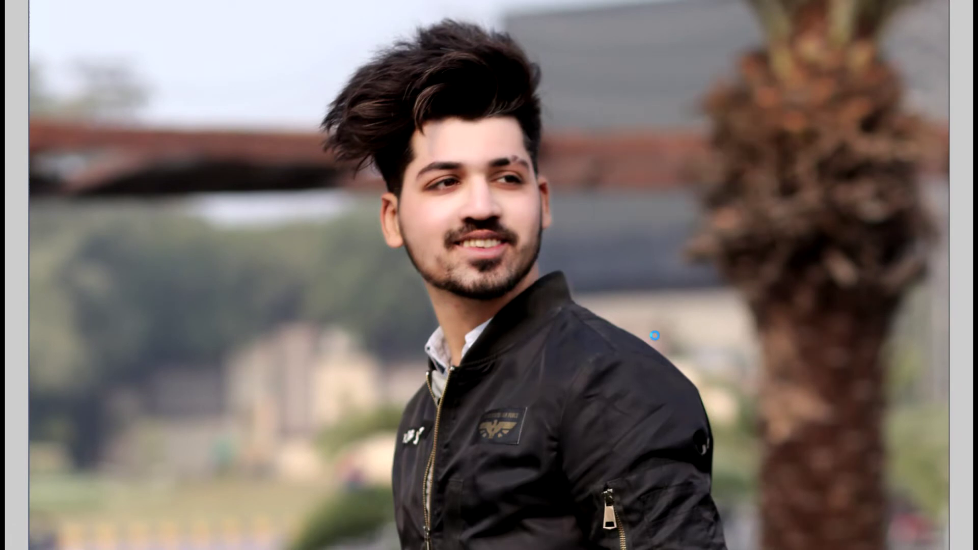
key(ctrl+minus)
key(ctrl+minus)
key(ctrl+minus)
key(ctrl+minus)
Step: Select both hands and the forearm, tracing along the arm and jeans edges
key(ctrl+plus)
key(ctrl+plus)
key(ctrl+minus)
key(ctrl+minus)
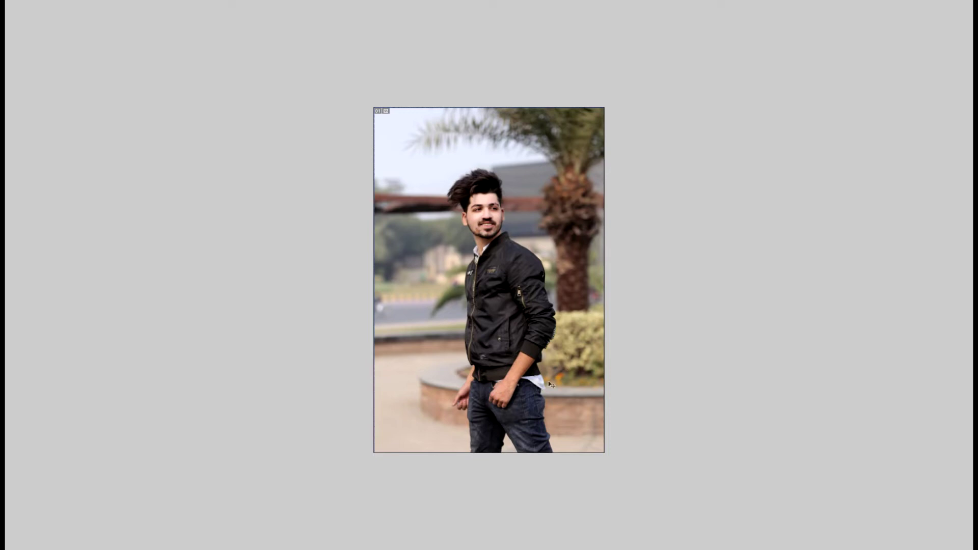
scroll(526, 373, up, 5)
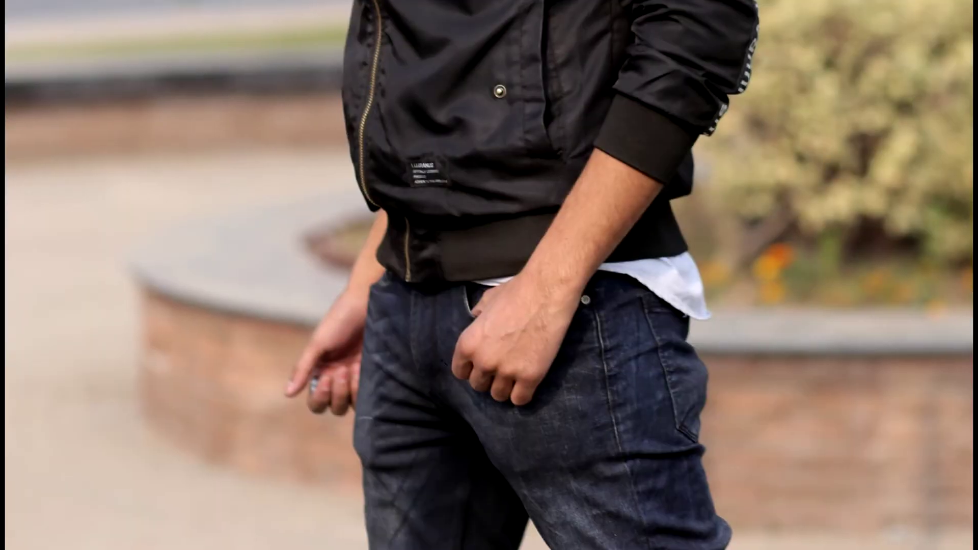
click(349, 331)
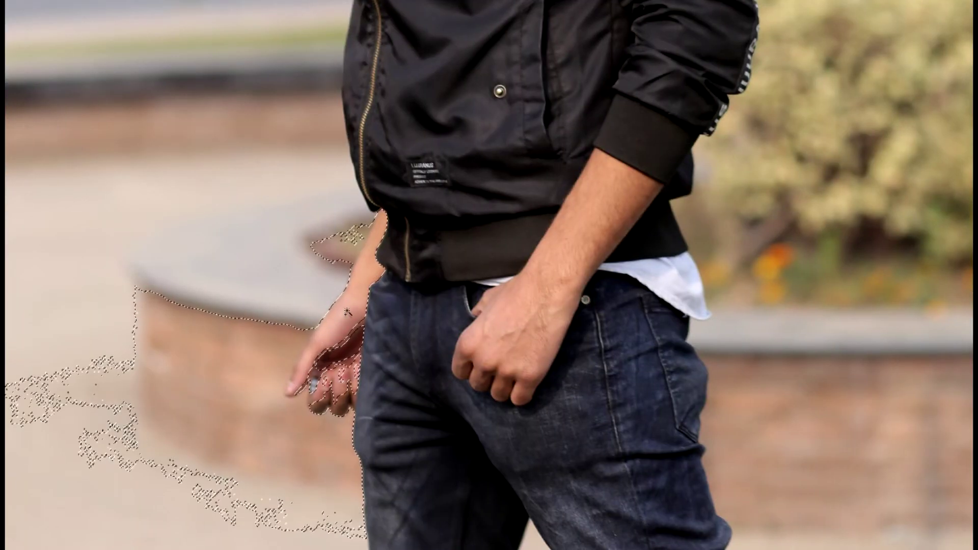
key(ctrl+d)
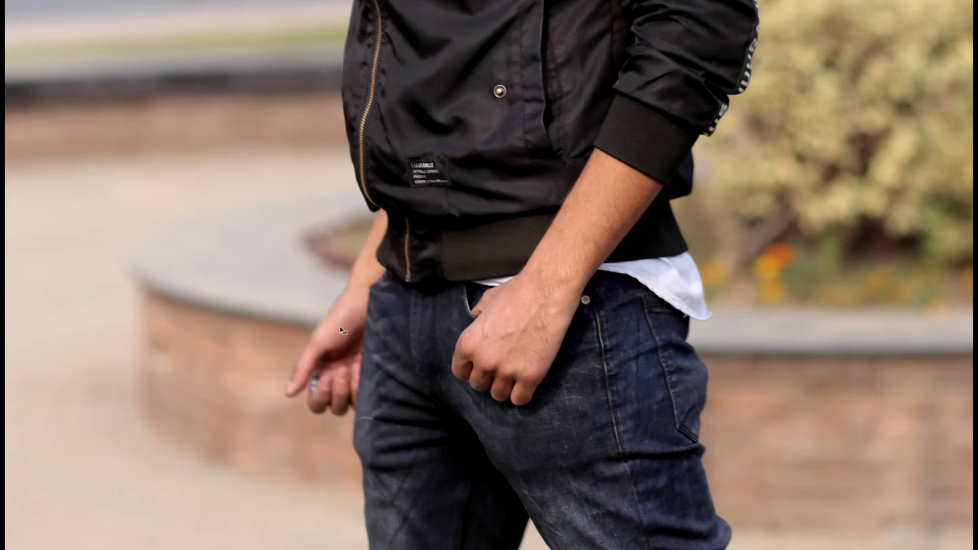
click(340, 325)
key(ctrl+d)
click(516, 320)
mouse_move(516, 320)
mouse_down()
mouse_move(512, 387)
mouse_move(530, 392)
mouse_up()
drag(334, 298, 378, 213)
mouse_move(382, 264)
mouse_down()
mouse_move(361, 407)
mouse_move(291, 381)
mouse_up()
Step: Feather the hand selection and brighten its midtones with Curves
key(shift+F6)
key(Return)
key(ctrl+m)
drag(800, 342, 802, 332)
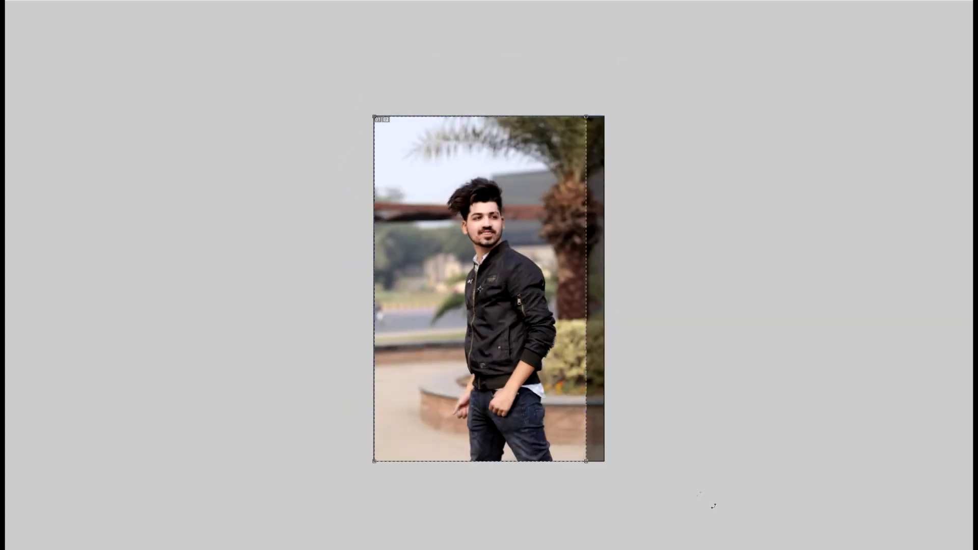
Step: Commit the right-edge crop and warm the midtones with Color Balance Cyan–Red +46
drag(602, 393, 602, 393)
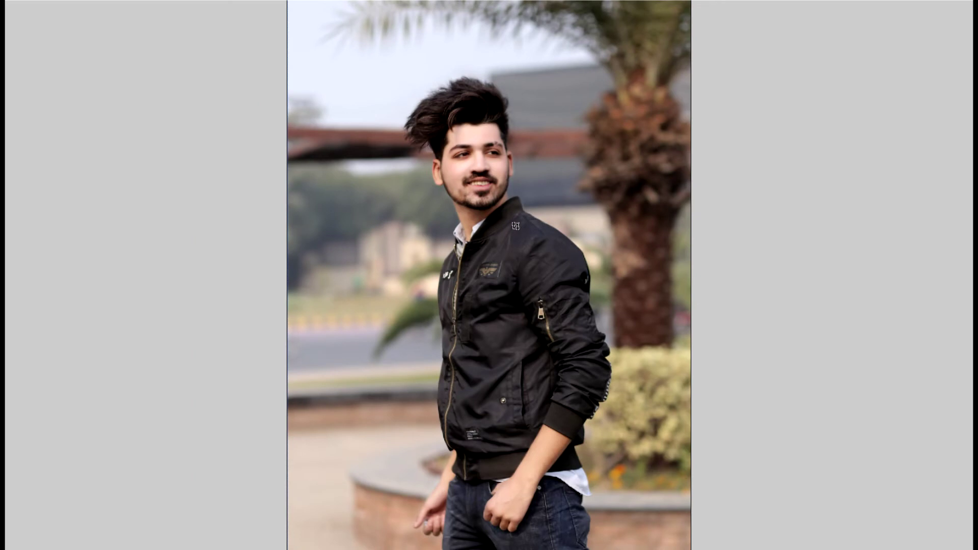
key(ctrl+b)
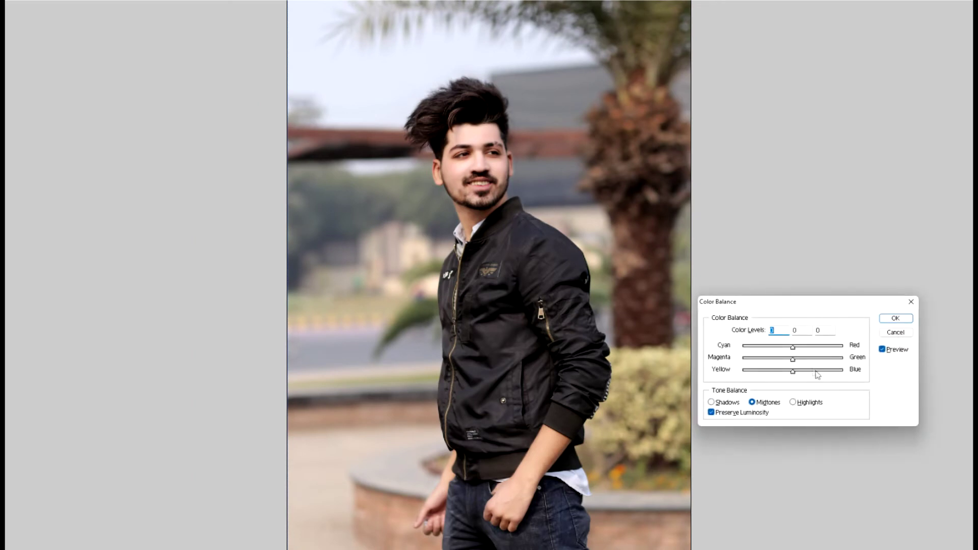
mouse_move(807, 350)
mouse_down()
mouse_move(816, 348)
mouse_move(798, 347)
mouse_up()
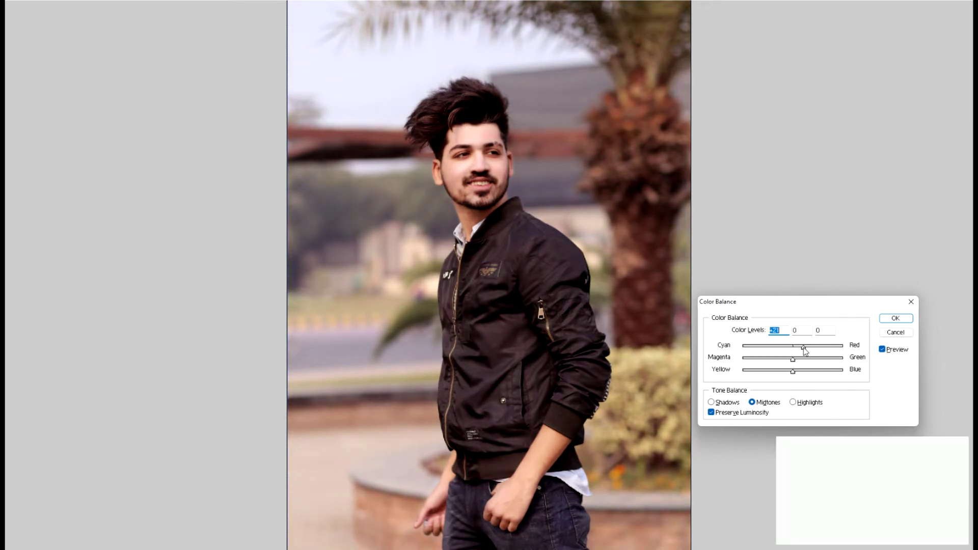
key(Return)
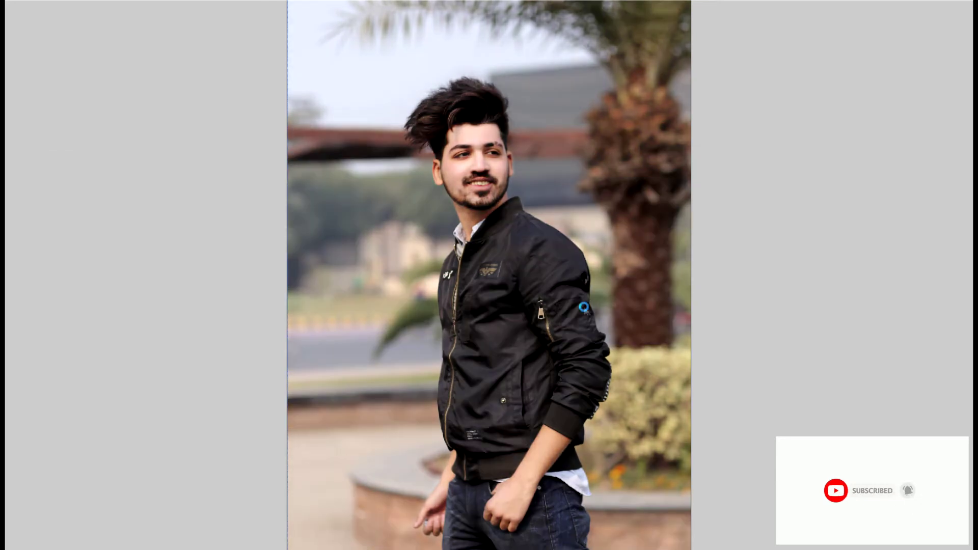
text(5)
Step: Apply Brightness/Contrast with +22 contrast and set the Levels midtone to 0.88
key(Return)
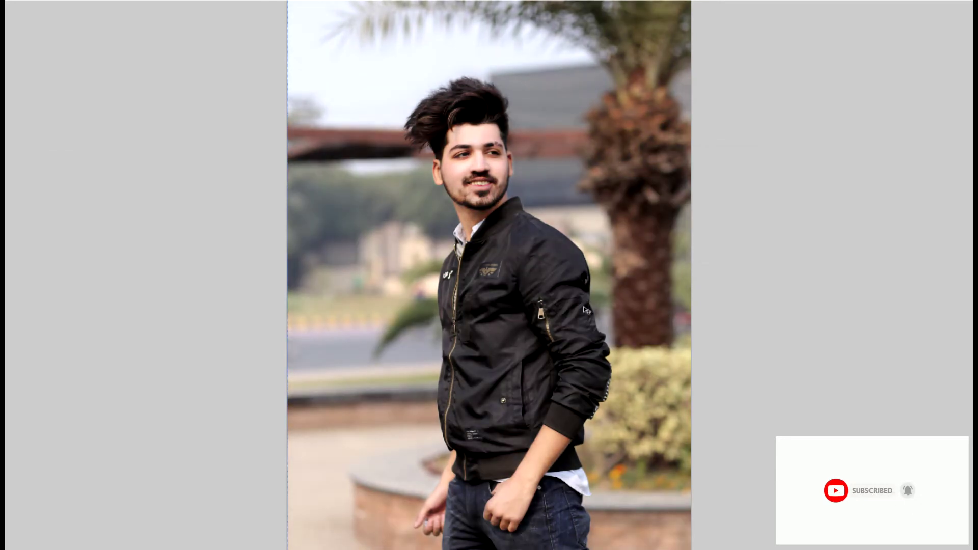
key(ctrl+l)
drag(673, 424, 677, 428)
Step: Apply the midtone darkening and lasso the outer edge of the right jawline
key(Return)
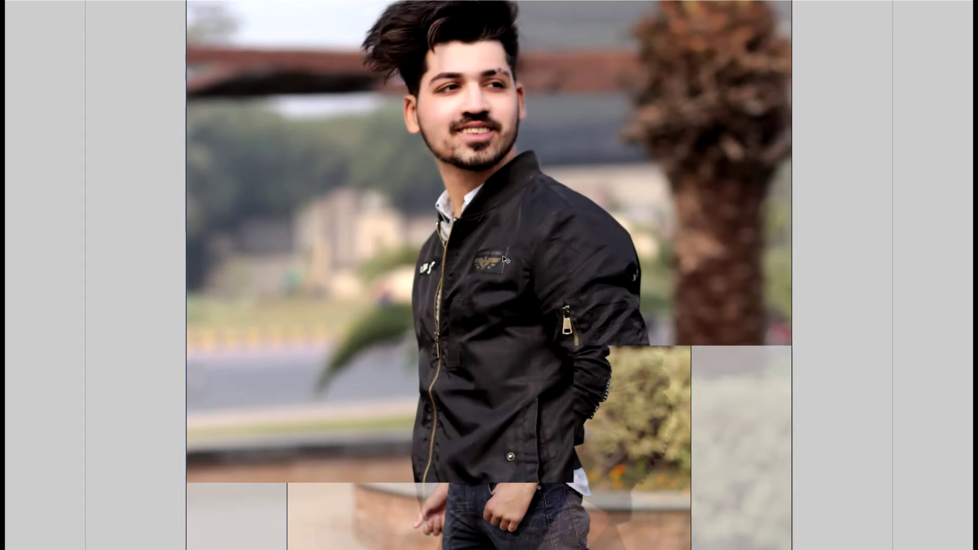
scroll(485, 220, up, 5)
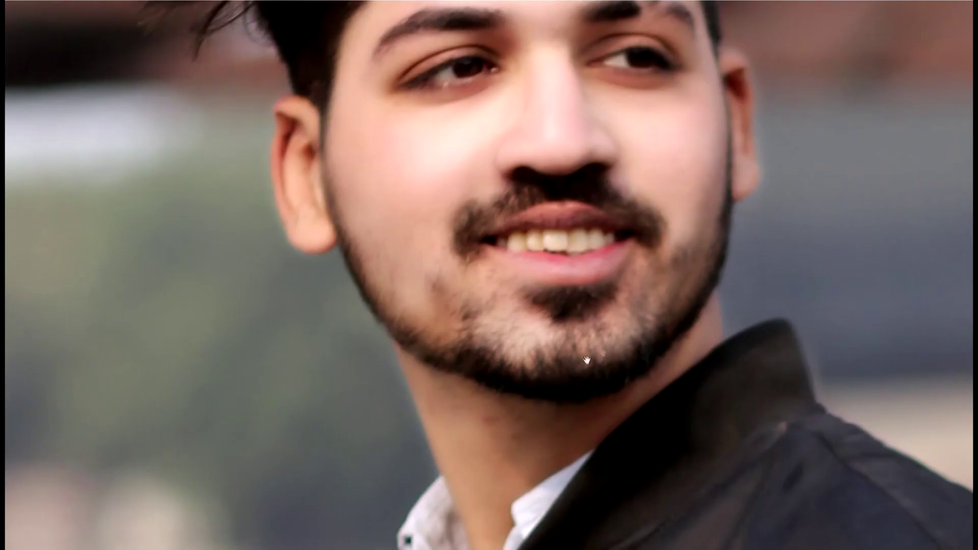
drag(605, 342, 582, 360)
click(604, 304)
click(708, 154)
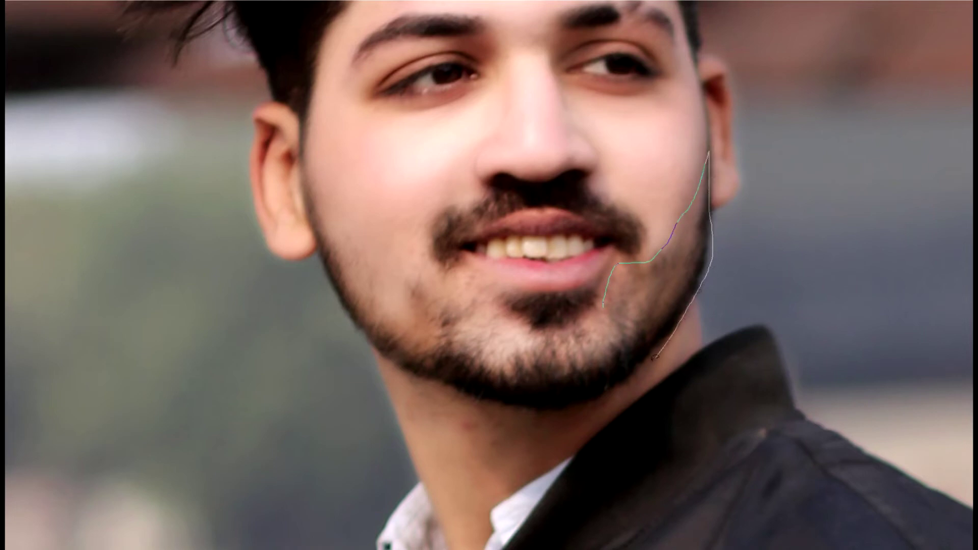
key(Return)
Step: Feather the right-jaw selection by 2 pixels
key(shift+F6)
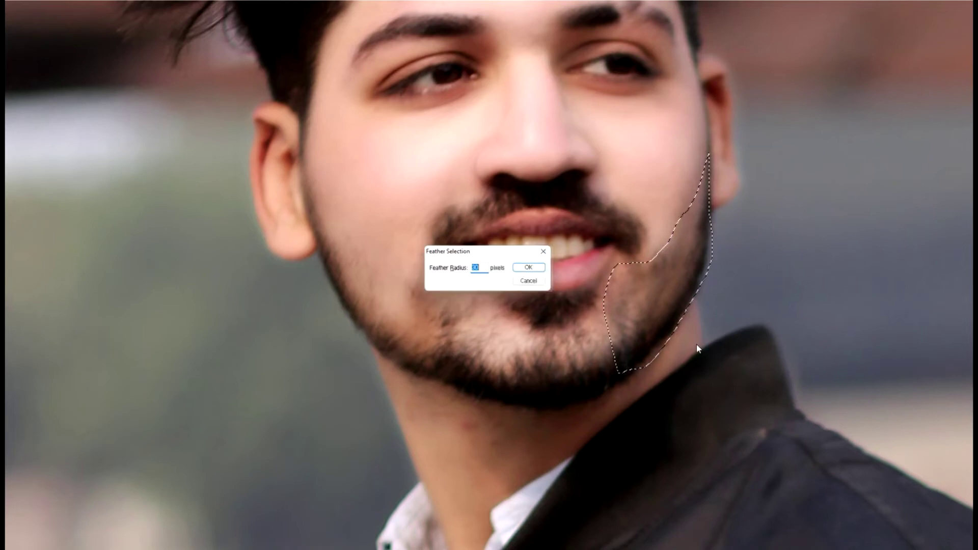
text(10)
key(Return)
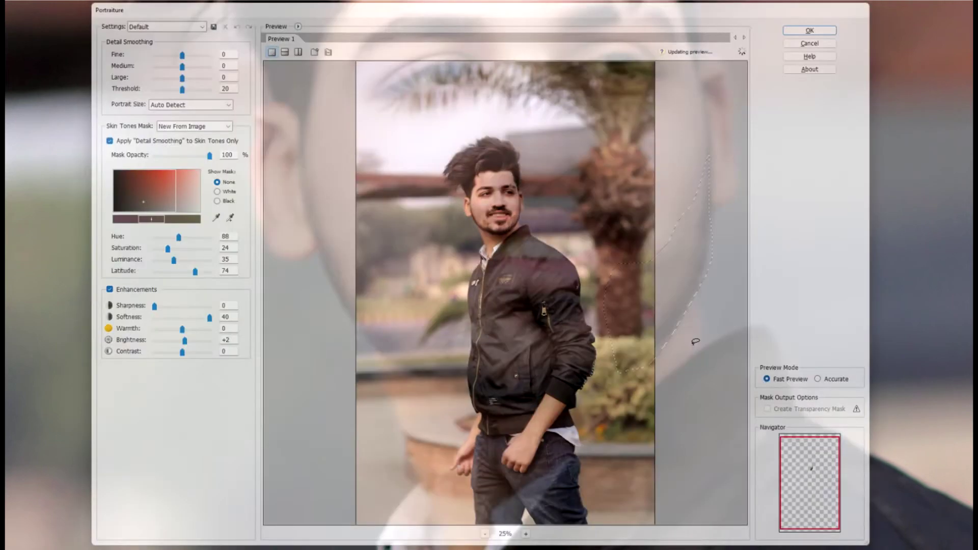
key(shift+F6)
text(2)
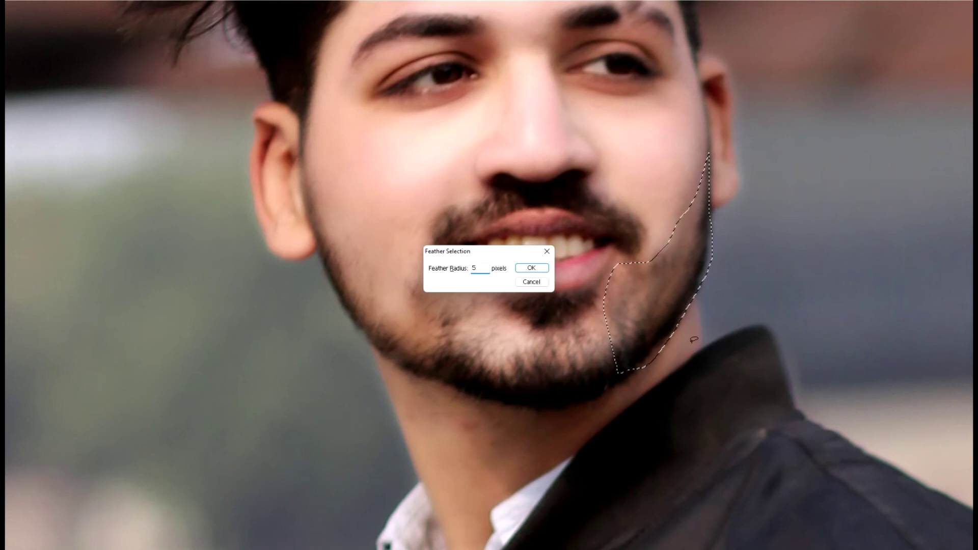
key(Return)
key(ctrl+t)
Step: Flip the jaw patch horizontally, move it onto the left cheek and skew it to fit
right_click(659, 313)
click(703, 430)
drag(657, 311, 398, 306)
drag(376, 145, 351, 163)
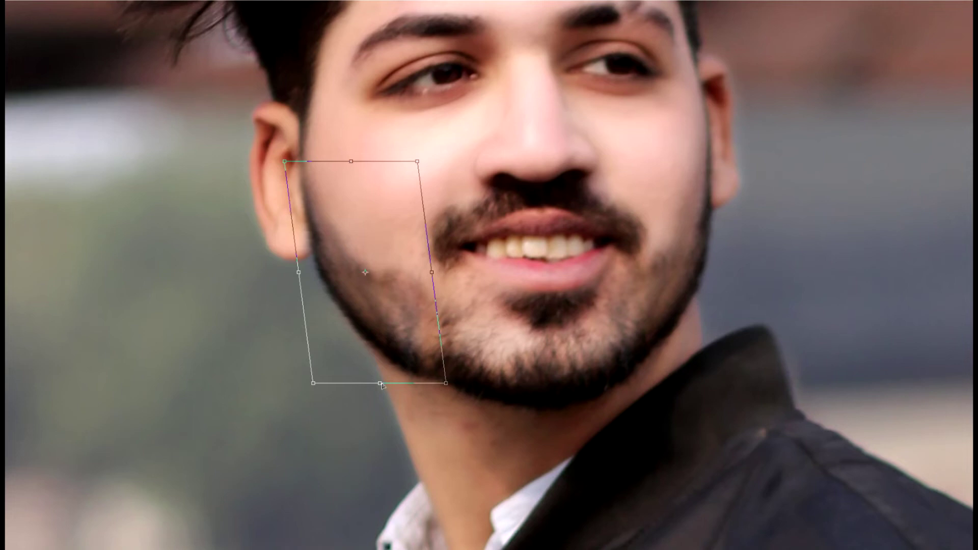
drag(381, 384, 391, 379)
drag(389, 282, 405, 324)
key(Return)
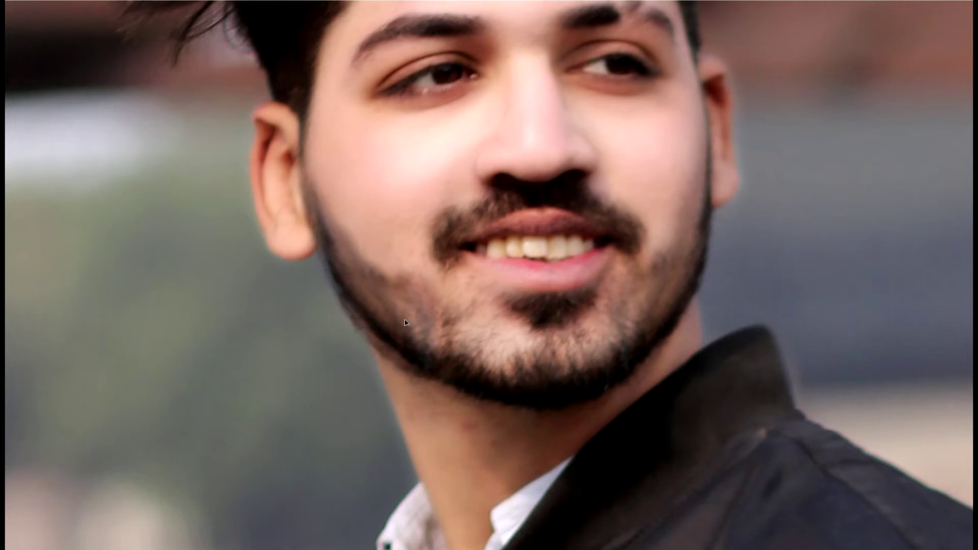
Step: Refine the left cheek patch by adjusting its top-left and lower-right corners
key(ctrl+t)
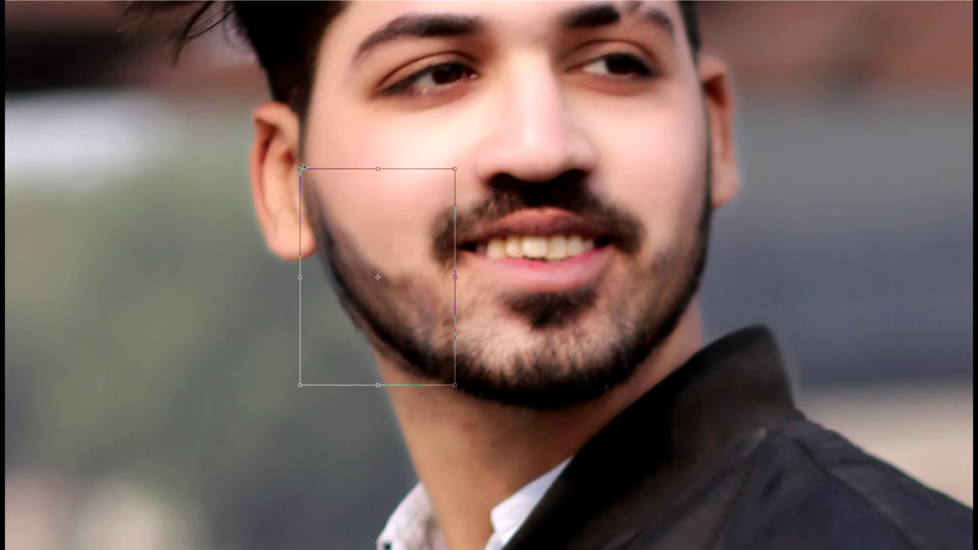
drag(301, 169, 296, 185)
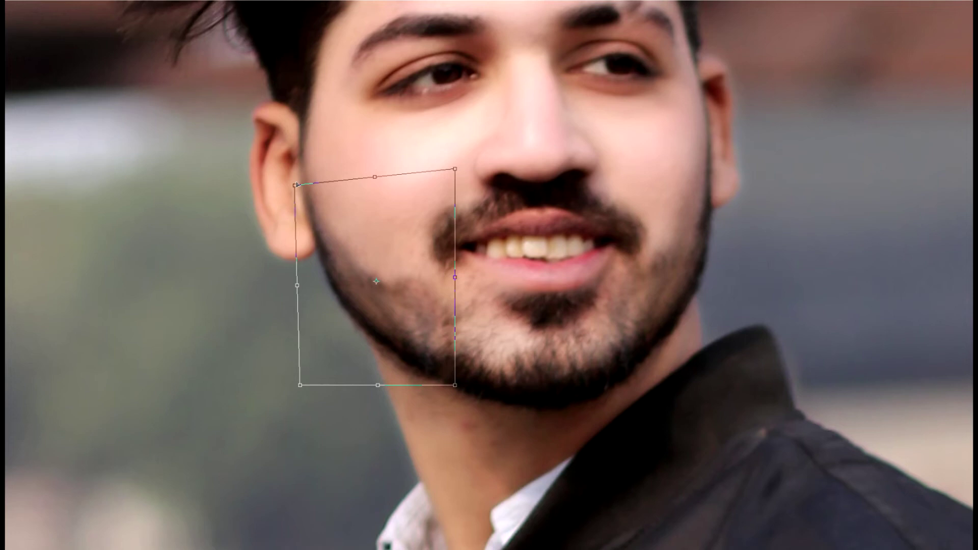
key(Return)
key(ctrl+0)
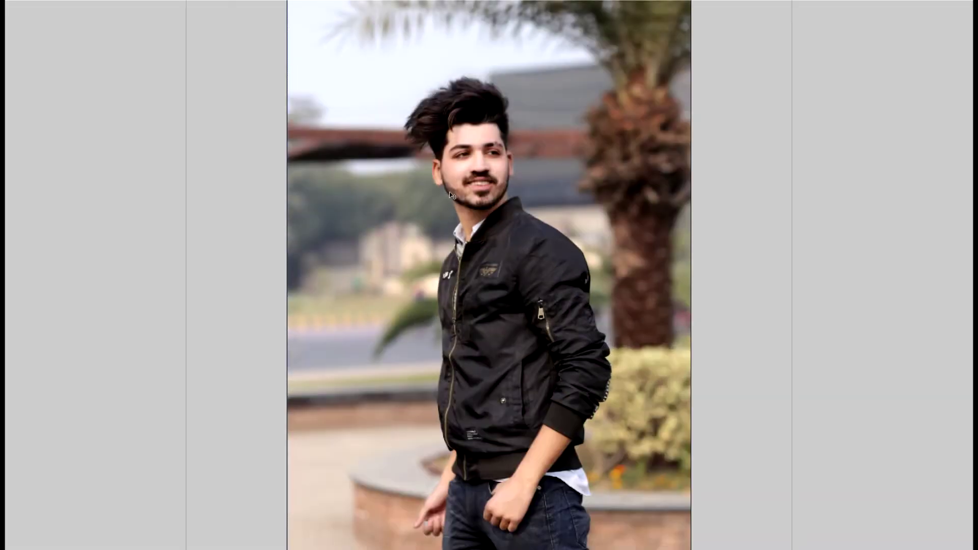
key(ctrl+plus)
key(ctrl+plus)
key(ctrl+plus)
key(ctrl+plus)
scroll(463, 363, up, 3)
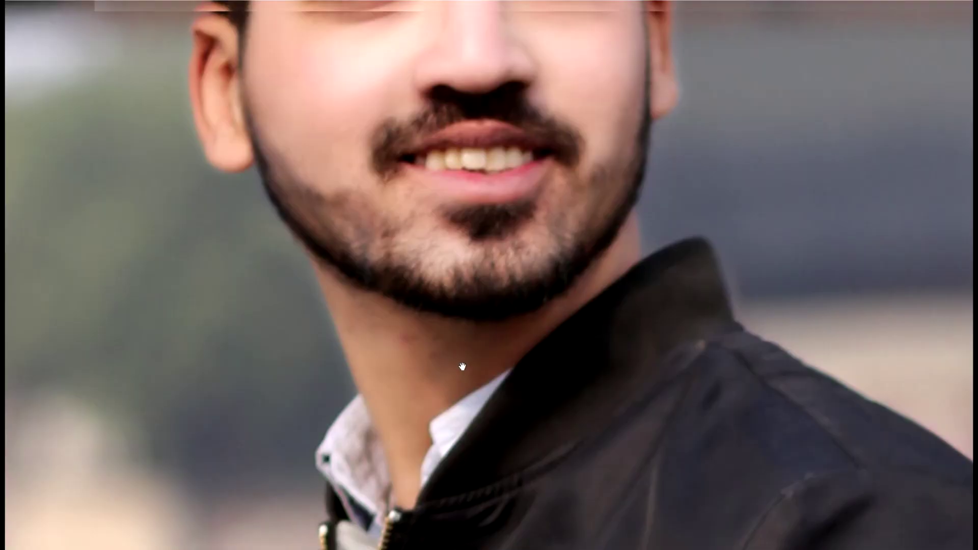
scroll(463, 361, up, 2)
key(ctrl+t)
drag(399, 381, 411, 388)
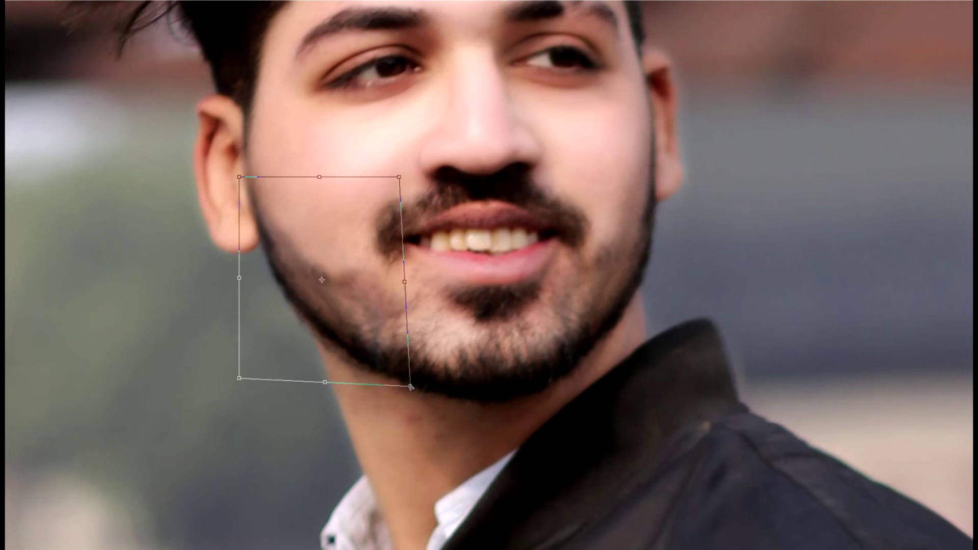
key(Return)
Step: Paint a darker, fuller beard along the left jawline
key(ctrl+minus)
key(ctrl+minus)
key(ctrl+minus)
key(ctrl+minus)
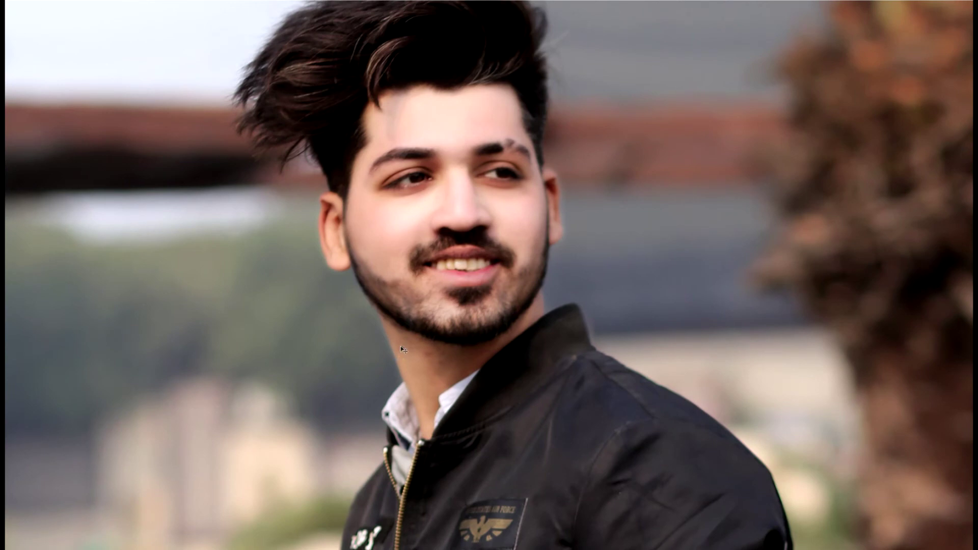
key(ctrl+plus)
key(ctrl+plus)
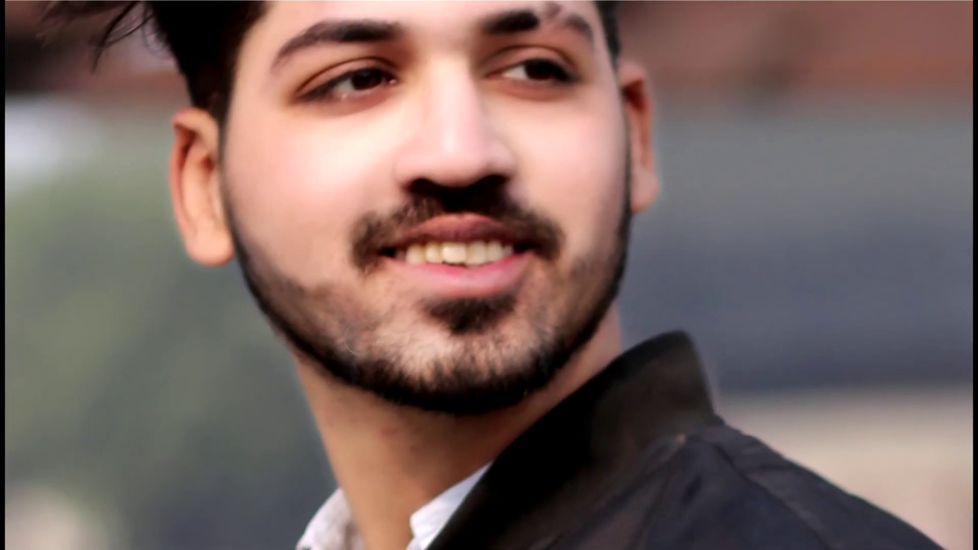
drag(286, 309, 337, 308)
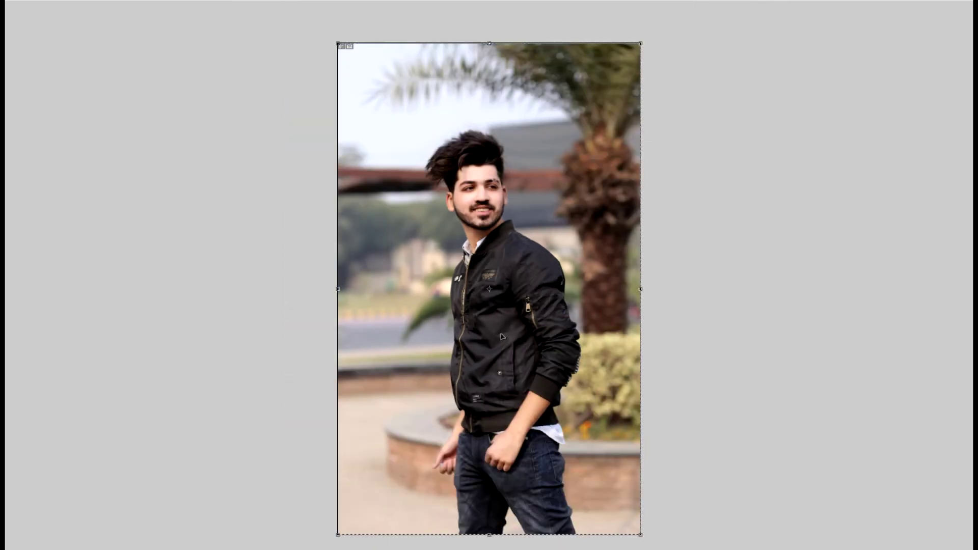
Step: Deselect, select all, and scale the photo up evenly around its centre
key(ctrl+plus)
key(ctrl+minus)
key(ctrl+minus)
key(ctrl+minus)
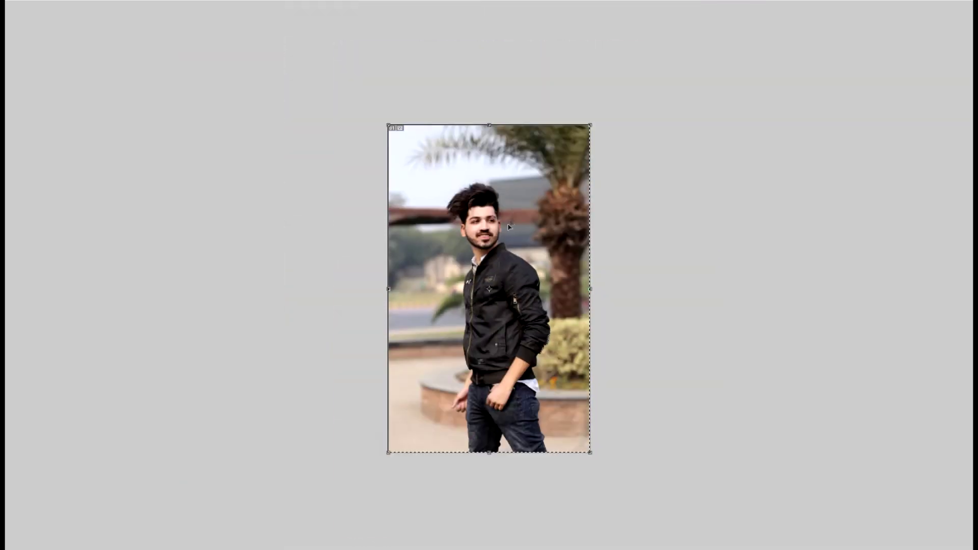
drag(592, 454, 618, 492)
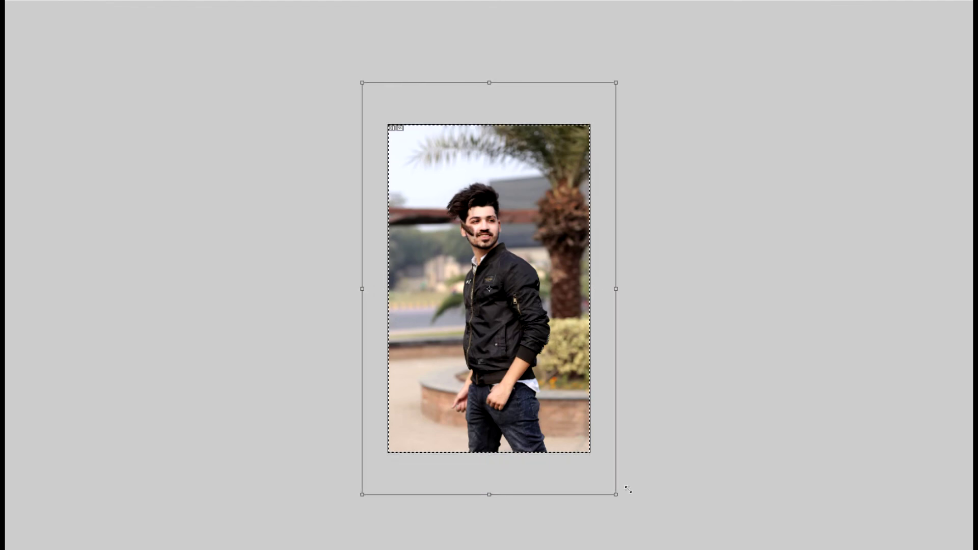
key(Escape)
key(ctrl+d)
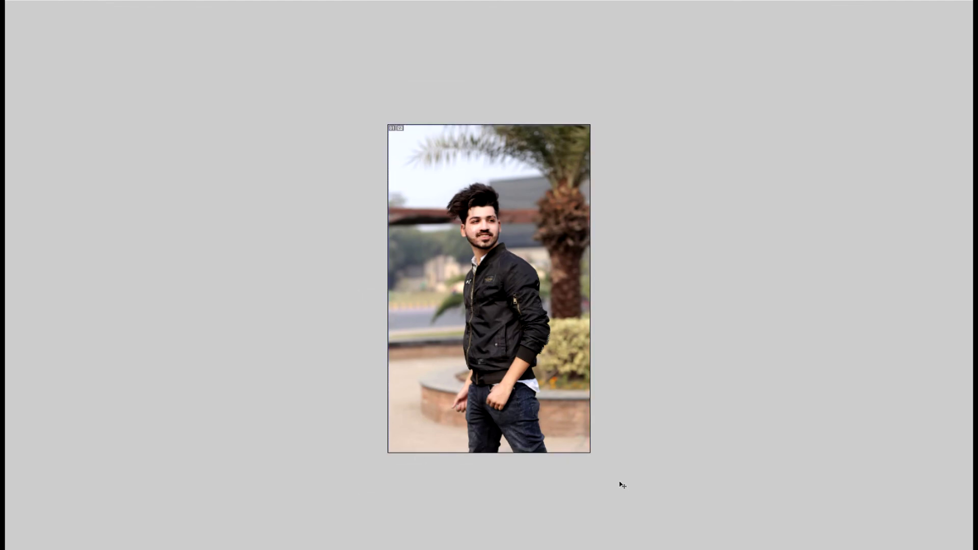
key(ctrl+a)
key(ctrl+t)
drag(591, 125, 620, 78)
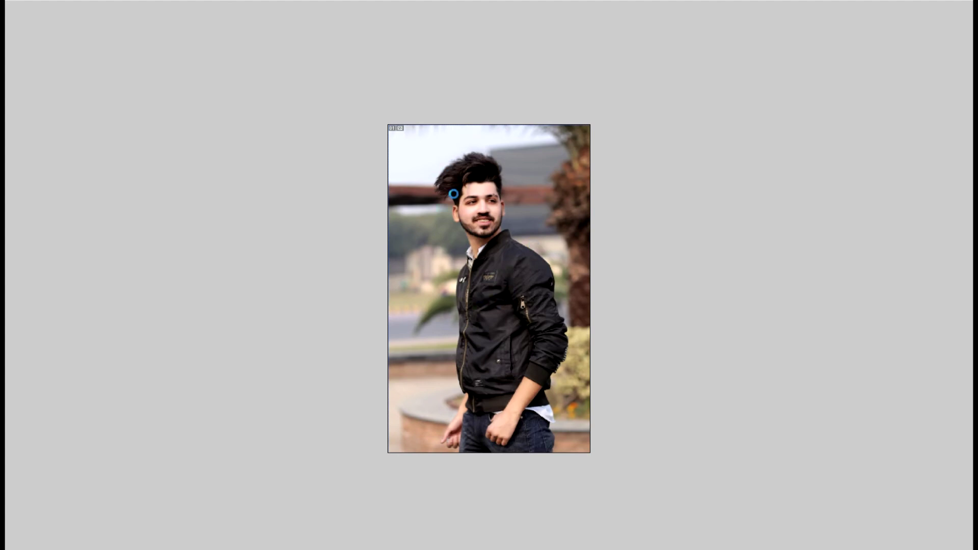
Step: Lasso several hair strands on both sides and feather the selection by 10 pixels
key(z)
drag(487, 149, 519, 239)
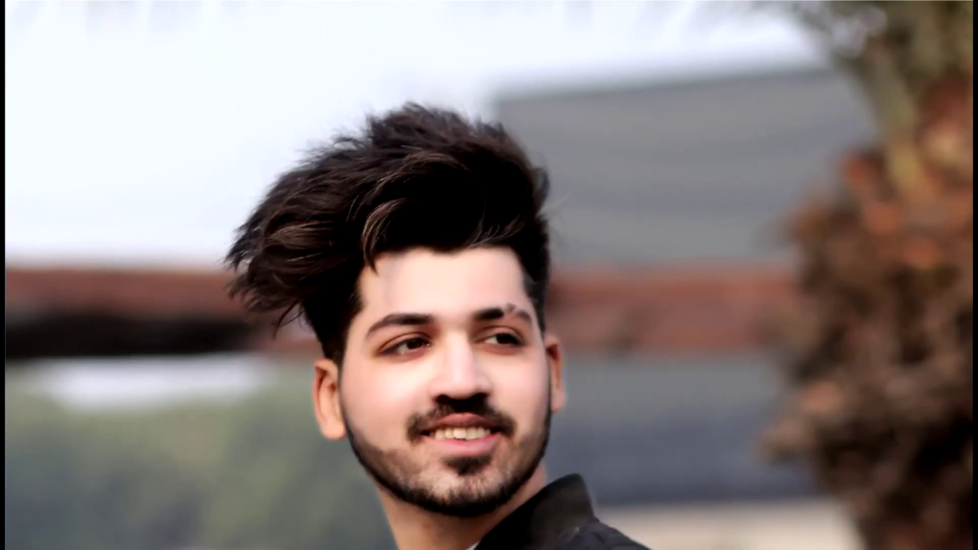
drag(426, 149, 466, 236)
drag(278, 224, 338, 224)
drag(263, 256, 246, 244)
drag(399, 191, 361, 206)
drag(377, 273, 407, 202)
key(shift+F6)
text(10)
key(Return)
Step: Tint the selected hair strands toward red with Variations' More Red
key(ctrl+d)
key(alt+i)
key(j)
key(n)
click(554, 298)
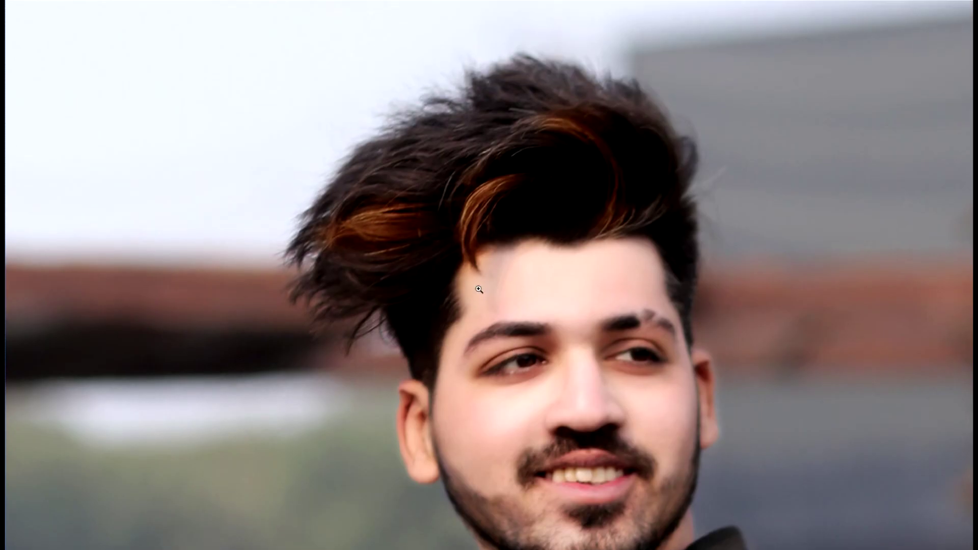
key(ctrl+0)
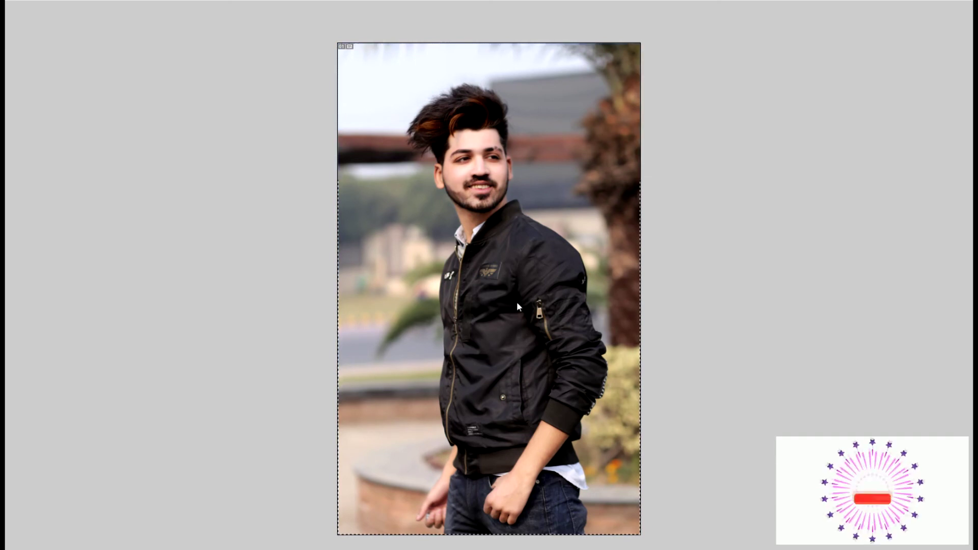
Step: Warm the photo with a Color Balance Cyan/Red shift of +28
key(ctrl+b)
drag(793, 347, 808, 347)
key(Return)
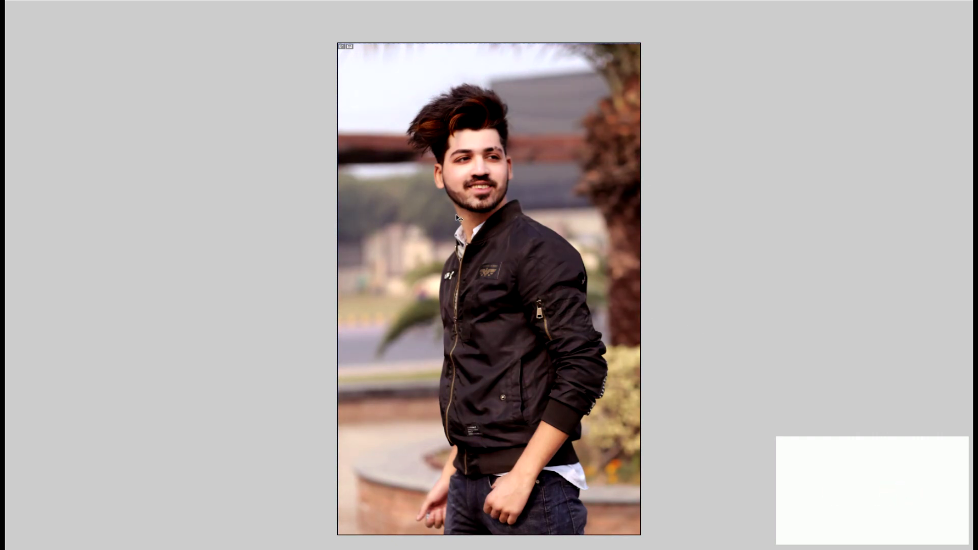
click(492, 253)
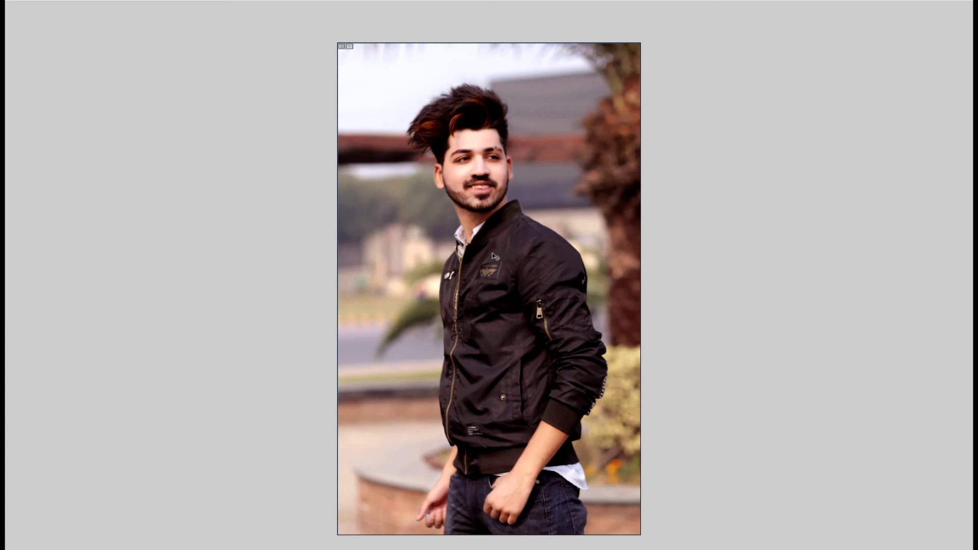
click(493, 255)
Step: Shrink the photo layer slightly around its centre
key(ctrl+t)
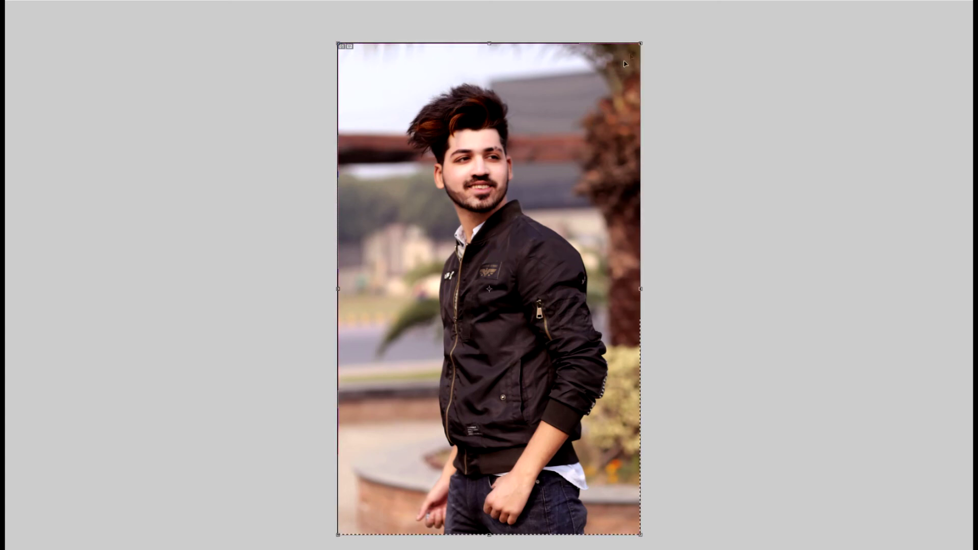
drag(640, 44, 625, 69)
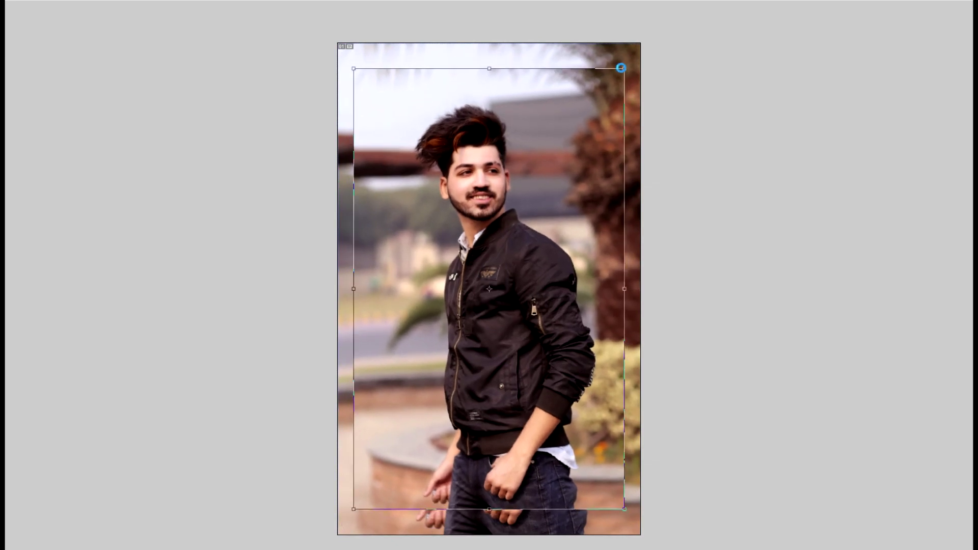
key(Return)
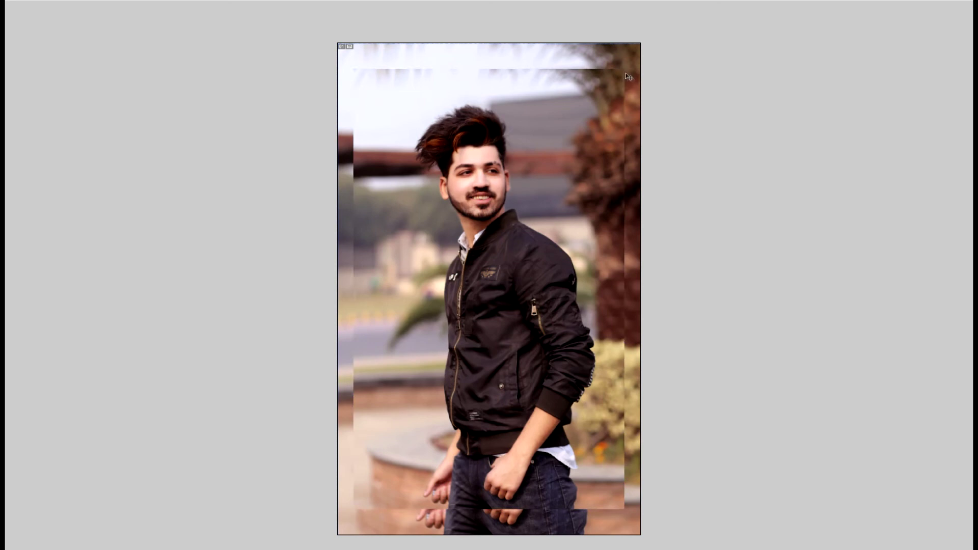
Step: Set Hue/Saturation Lightness to +100 on the layer beneath for a white border
key(ctrl+u)
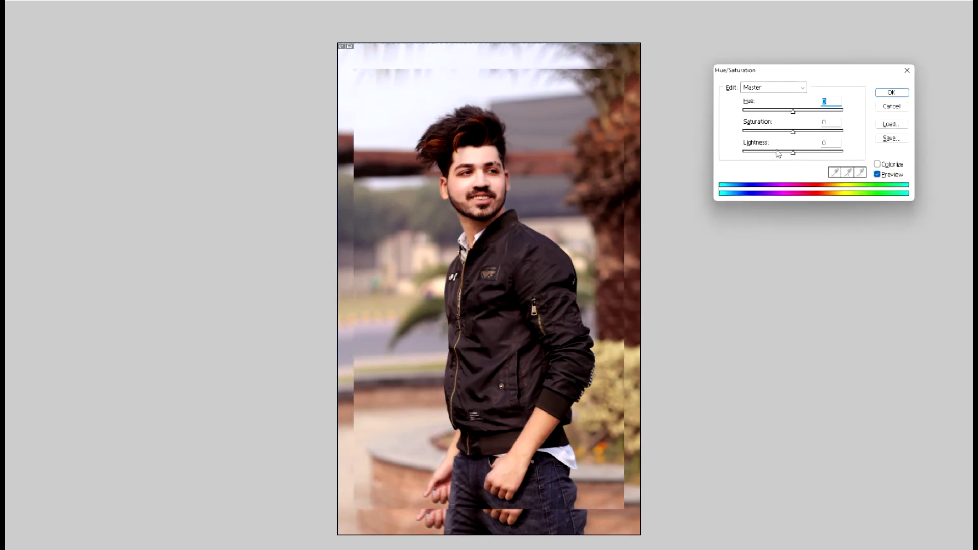
drag(793, 152, 880, 158)
key(Return)
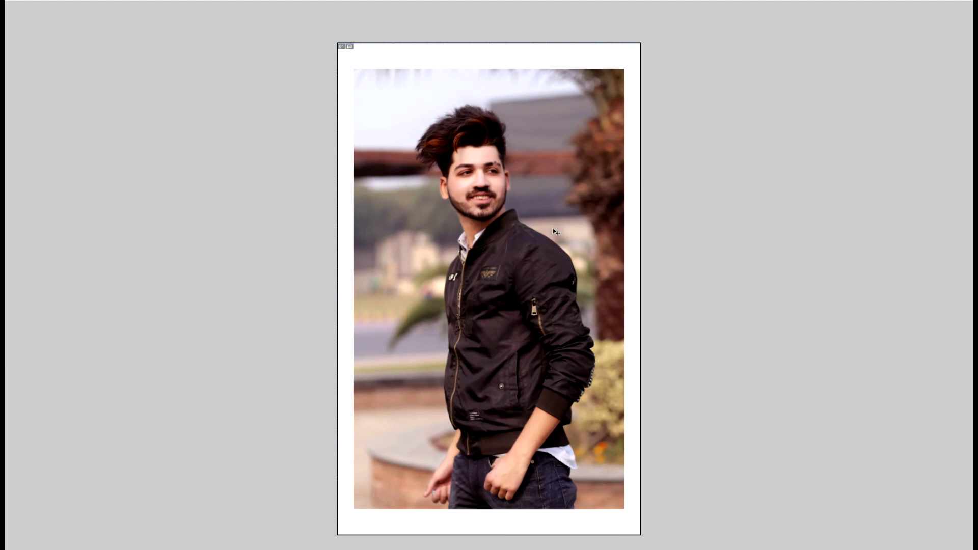
Step: Scale the framed image up slightly and tilt it about 6° clockwise
key(ctrl+a)
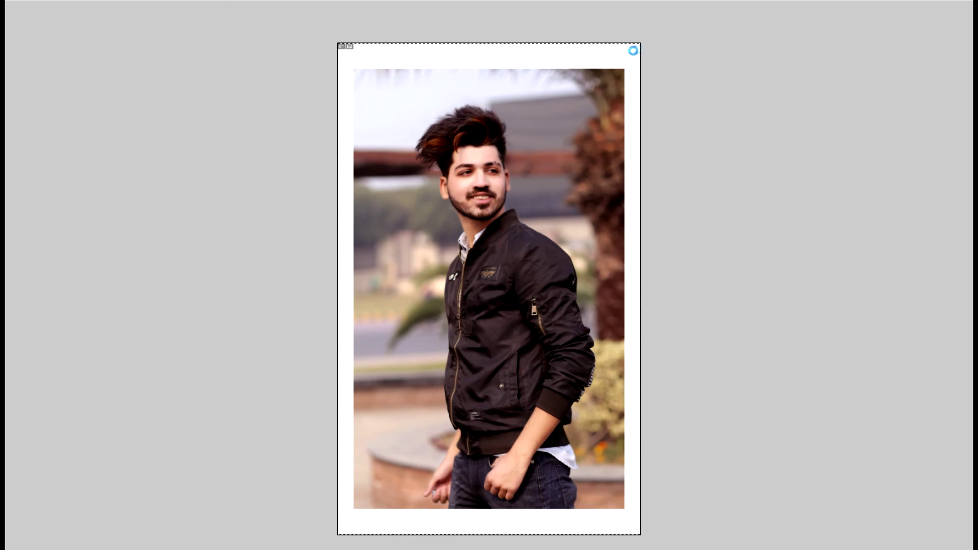
key(ctrl+t)
drag(640, 43, 660, 31)
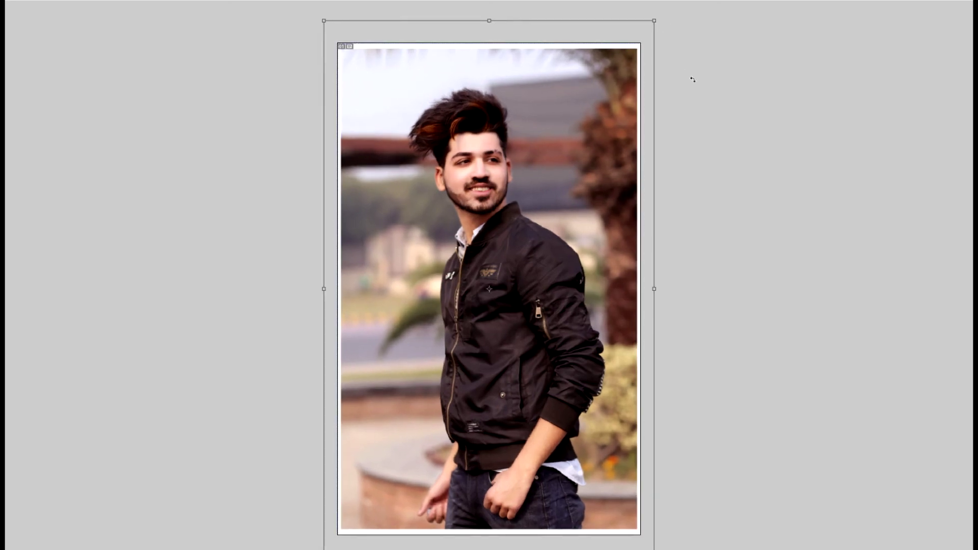
drag(689, 78, 702, 110)
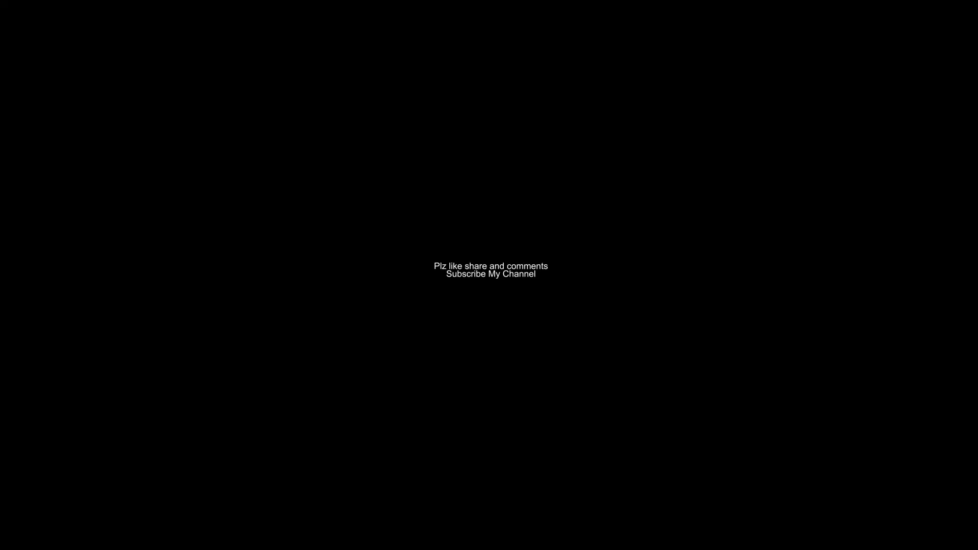